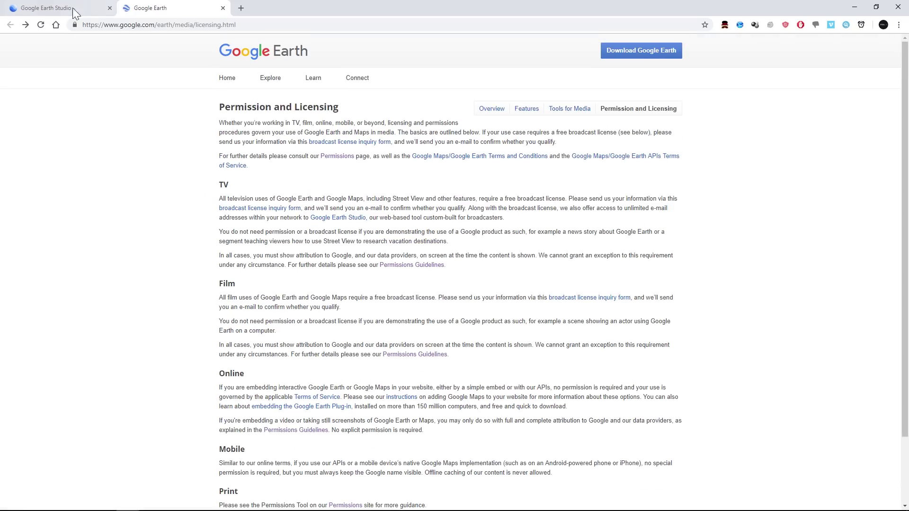
Switch to the Google Earth Studio tab showing the New Project setup dialog.
left_click(73, 8)
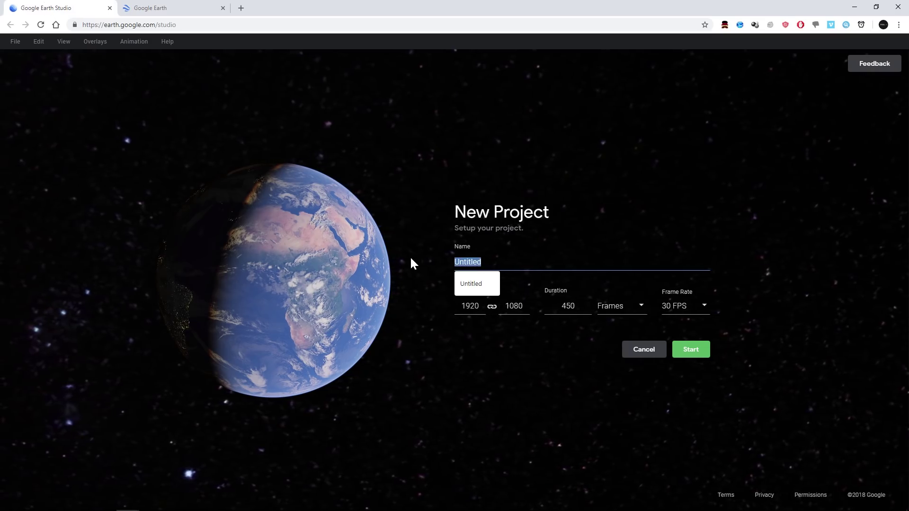
Create a project named 'Tutorial' with a 250-frame duration and open its editor.
type("Tutorial")
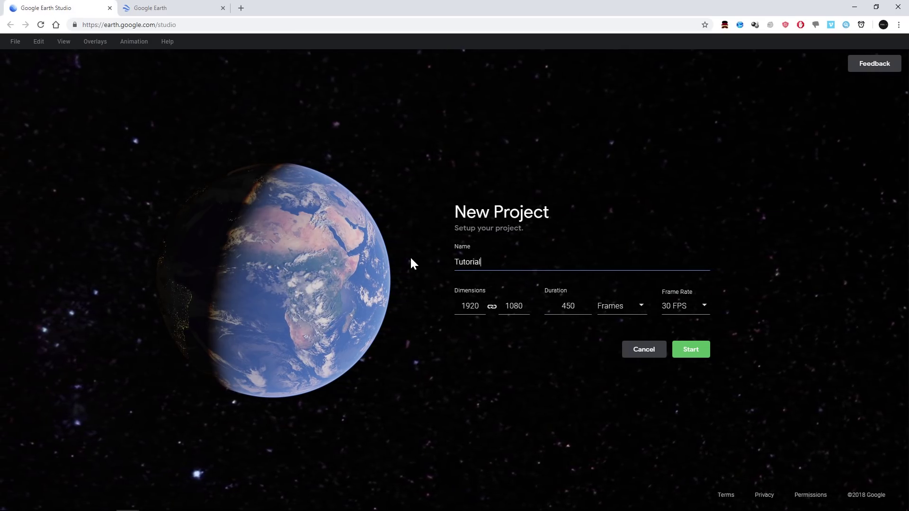
key("Tab")
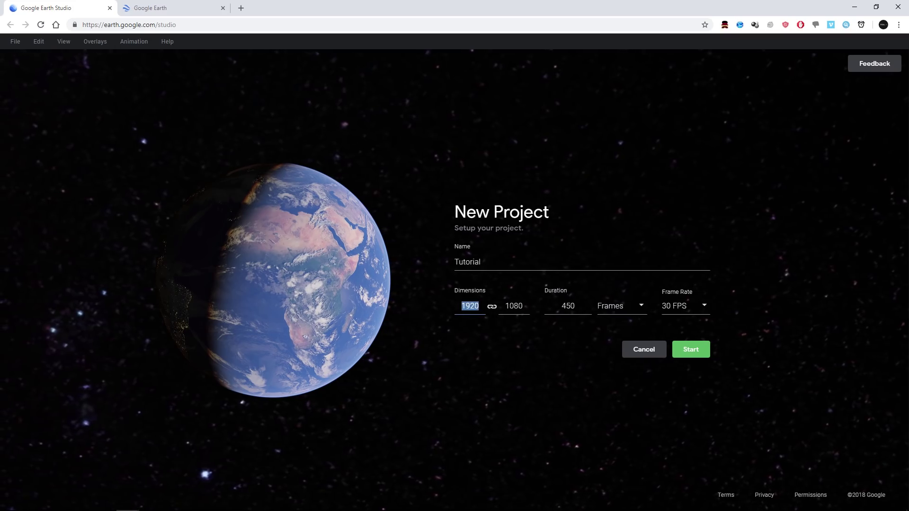
key("Tab")
key("Tab")
type("25")
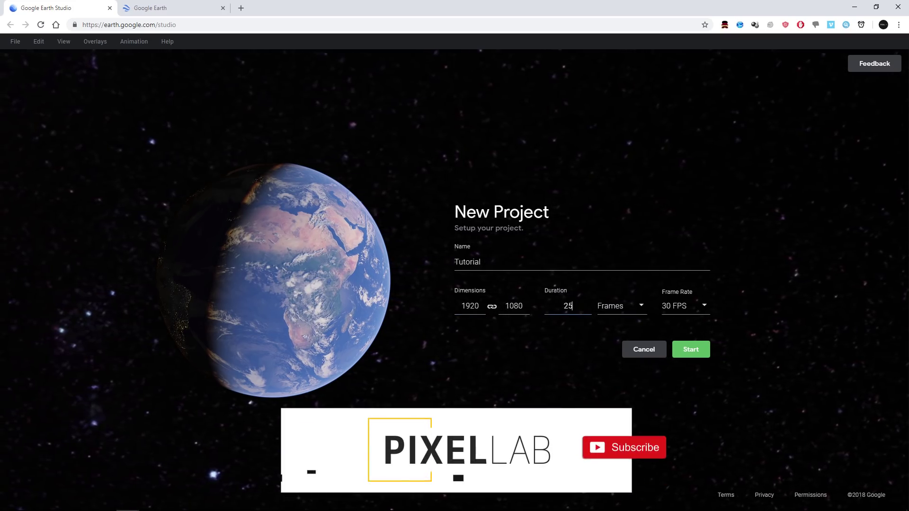
type("0")
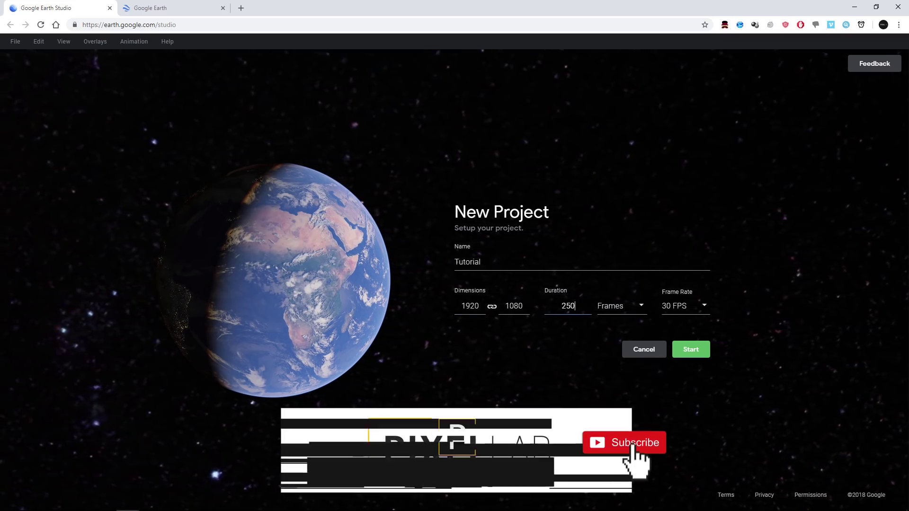
left_click(692, 351)
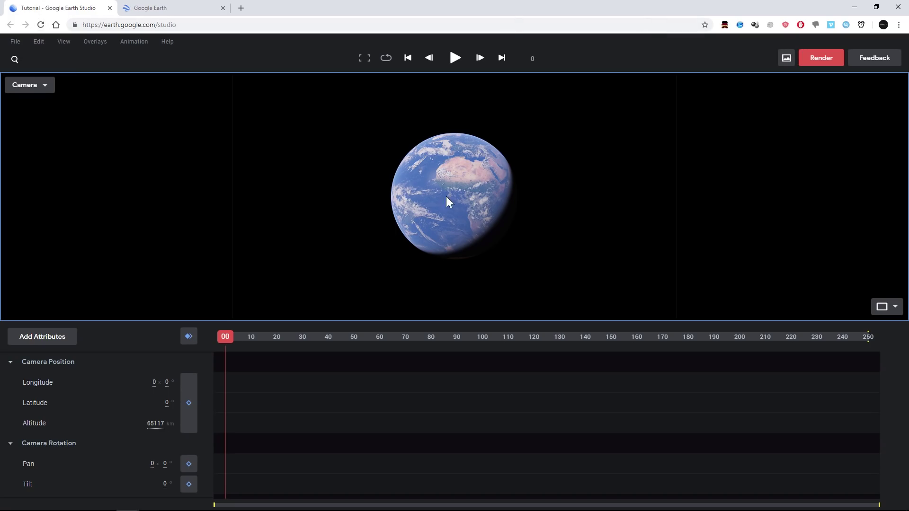
Rotate and zoom the globe to frame North America from about 33847 km altitude.
left_click_drag(449, 201, 438, 195)
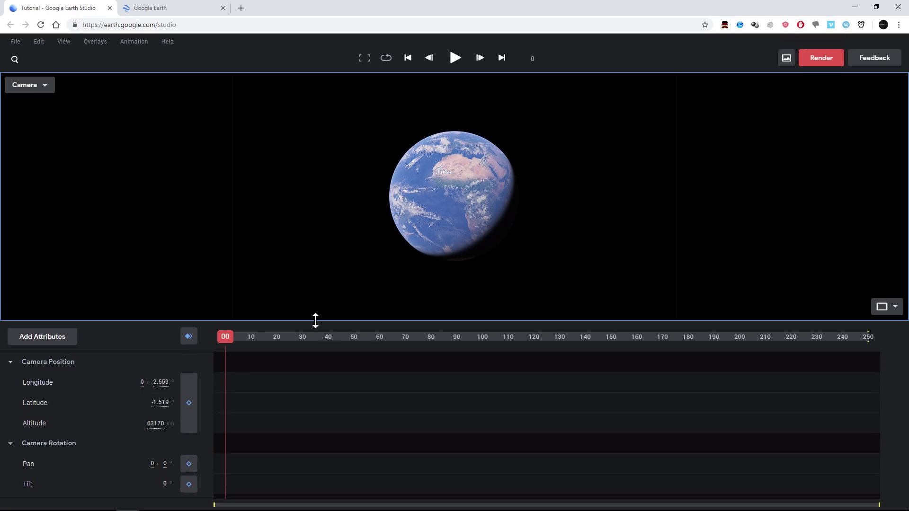
left_click_drag(432, 179, 440, 207)
scroll(439, 201, "up", 5)
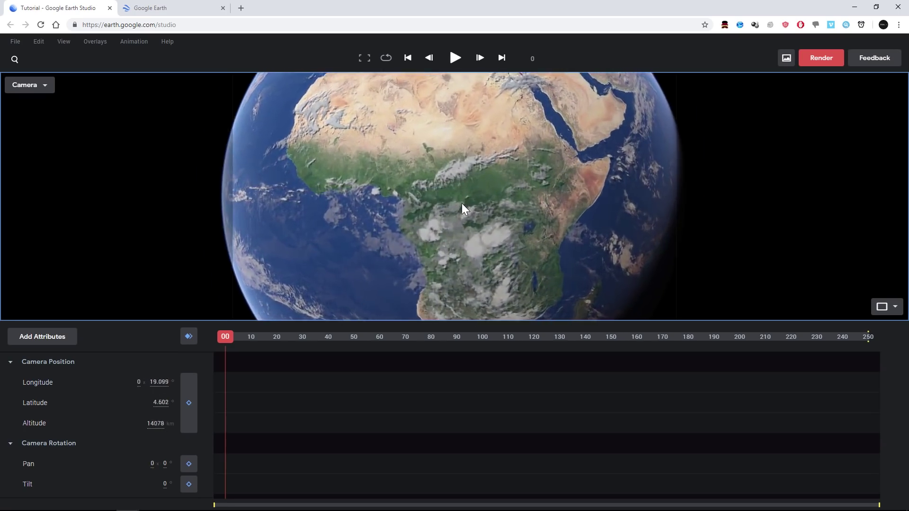
scroll(457, 209, "up", 3)
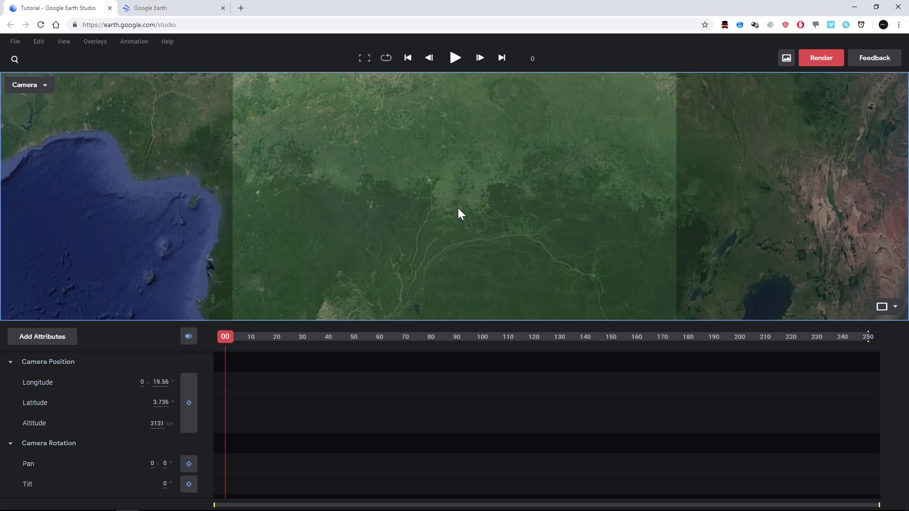
scroll(457, 208, "down", 5)
left_click_drag(456, 207, 457, 182)
Turn on the Available 3D Cities markers and zoom in on North America.
left_click(62, 41)
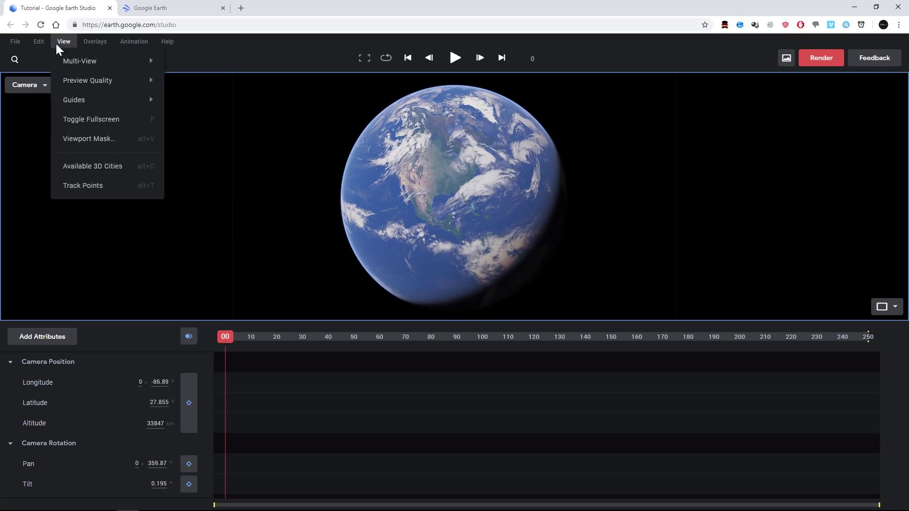
left_click(85, 166)
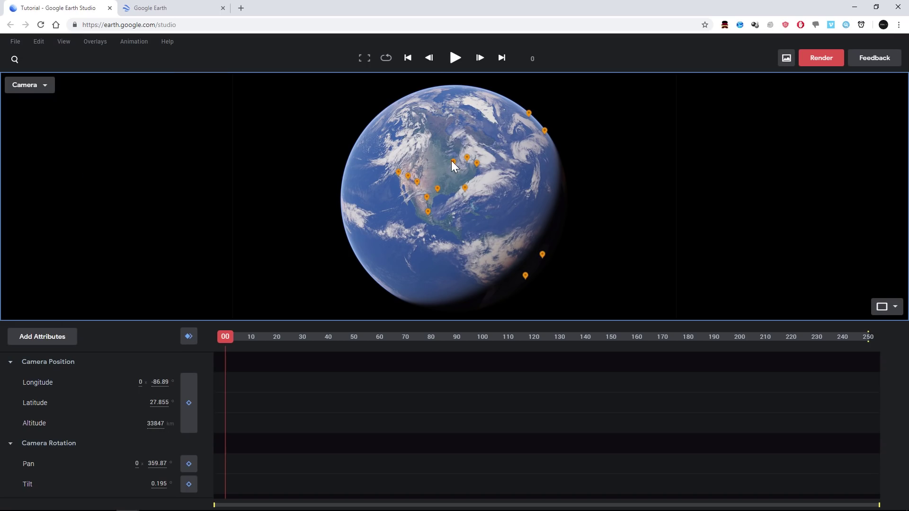
scroll(458, 182, "up", 5)
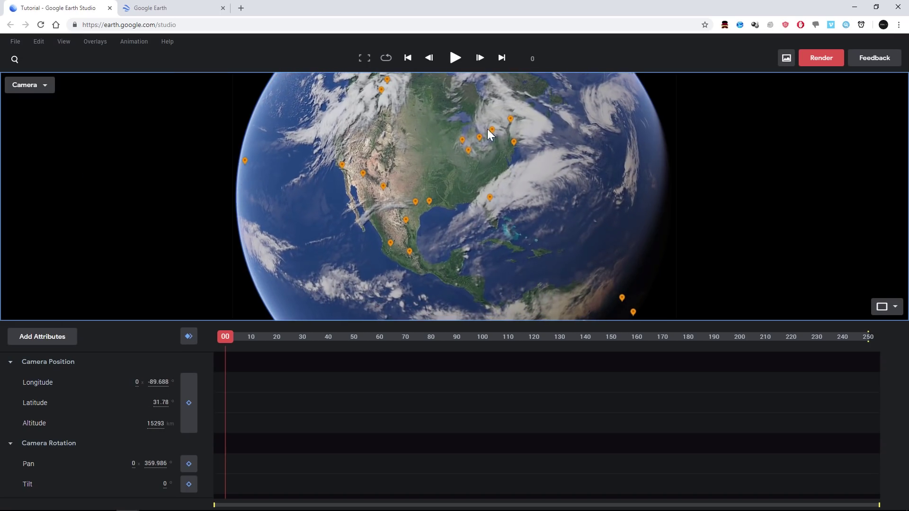
Search for Chicago, then fly the camera to the Sears Tower Skydeck.
left_click(15, 60)
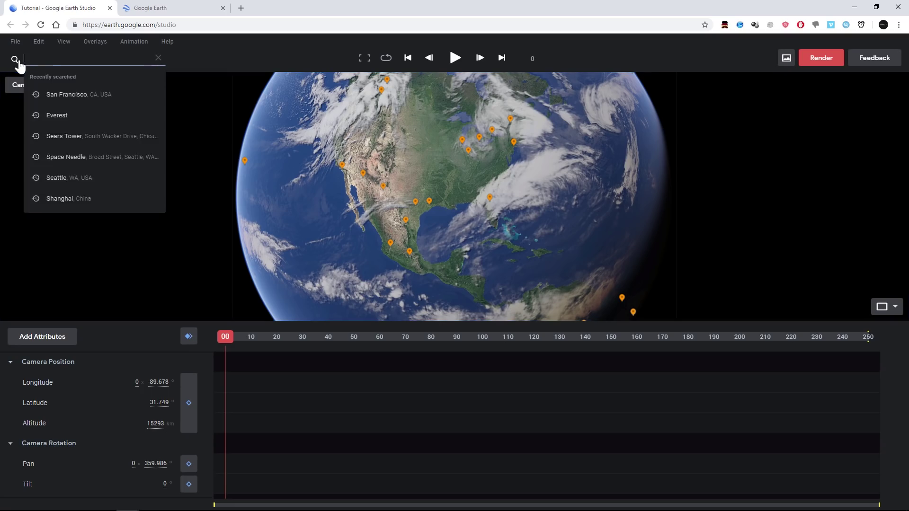
type("chicago")
key("Return")
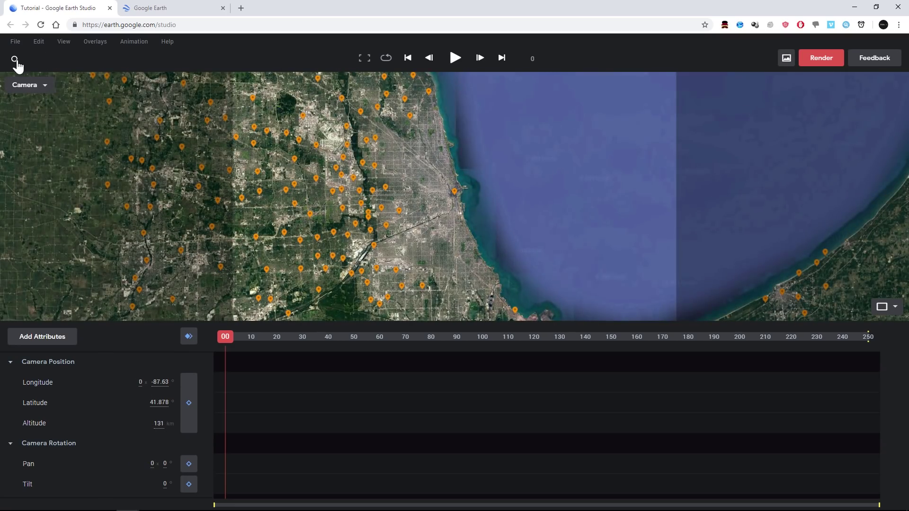
left_click(15, 59)
type("sear")
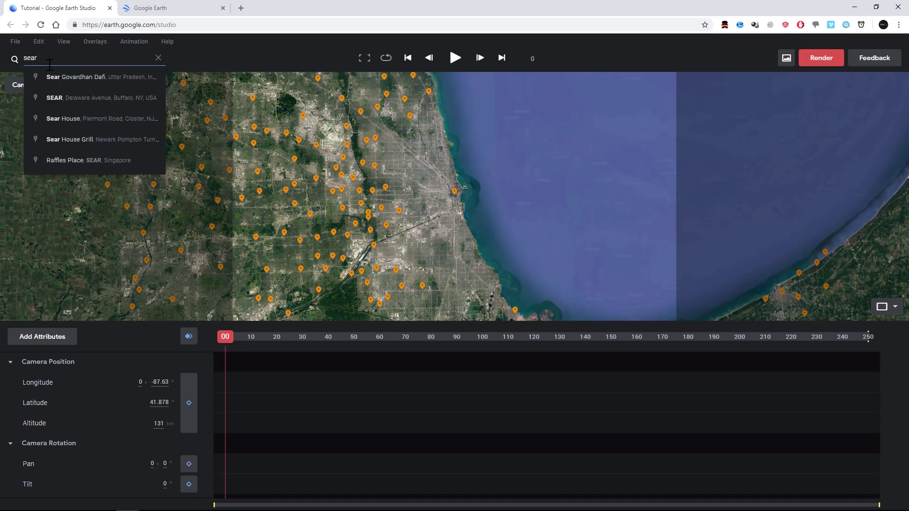
type(" two")
type("er Skydeck, South Franklin Stree")
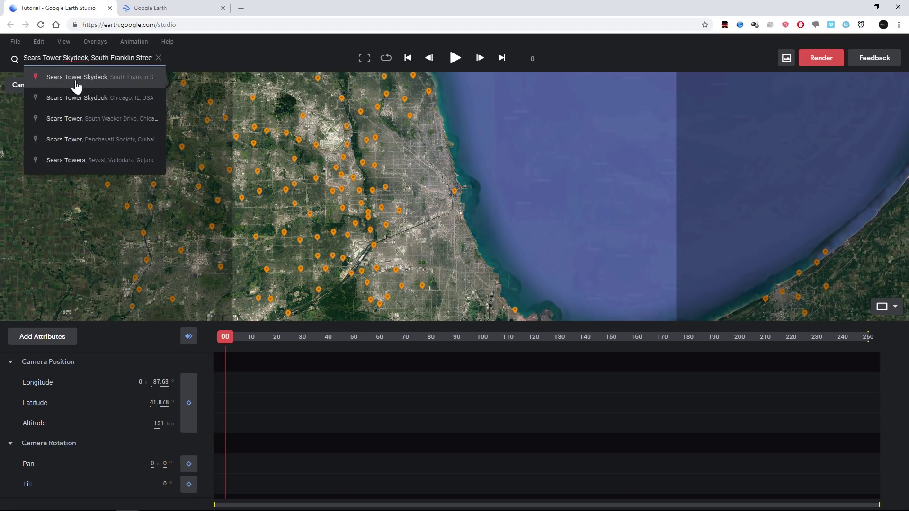
left_click(74, 83)
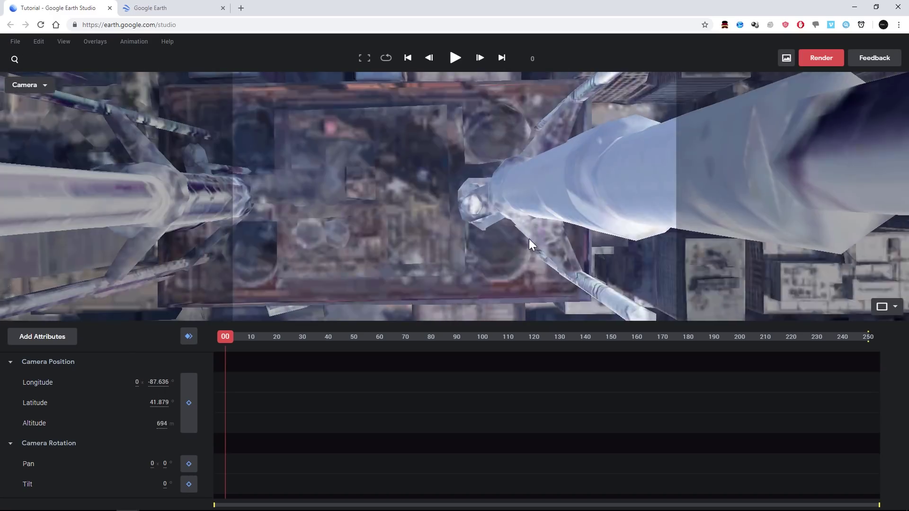
Tilt and orbit into an oblique downtown view at 1579 m, 42.553° tilt, keyed at frame 0.
scroll(434, 208, "down", 3)
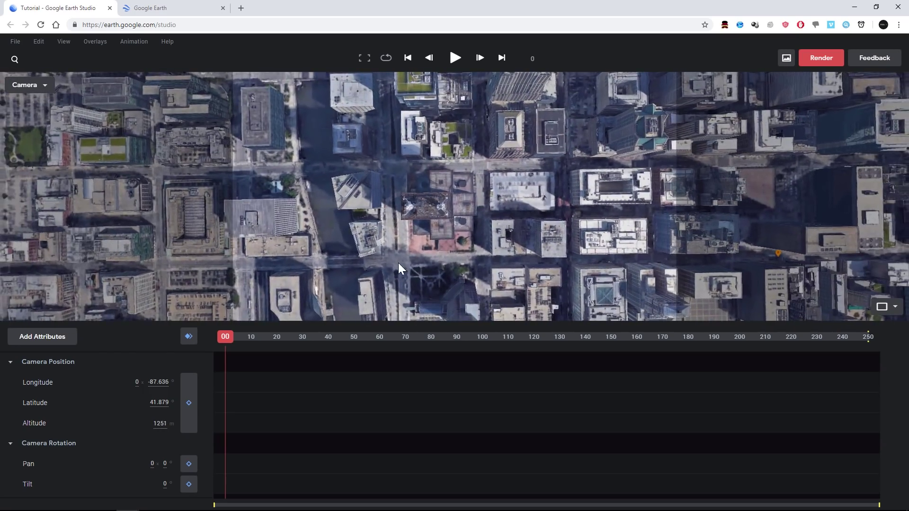
scroll(438, 212, "down", 3)
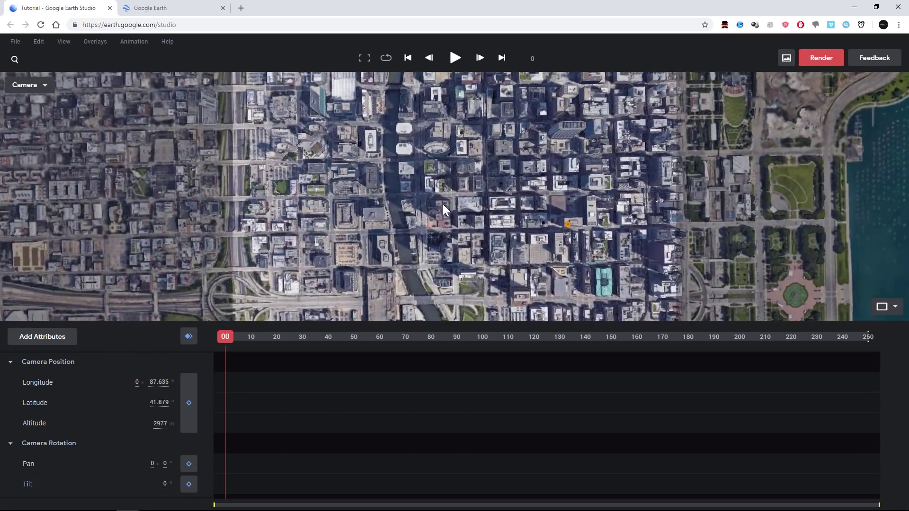
left_click_drag(439, 209, 454, 280, "shift")
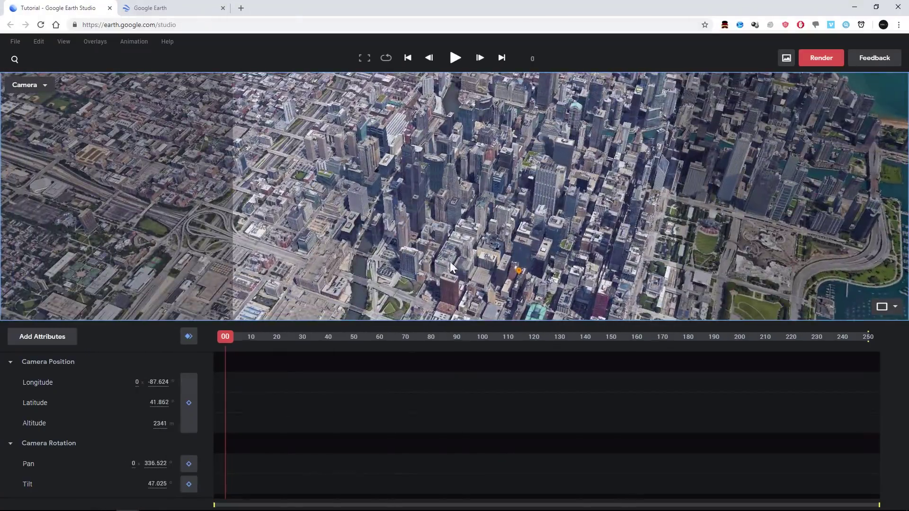
left_click_drag(436, 231, 493, 110, "shift")
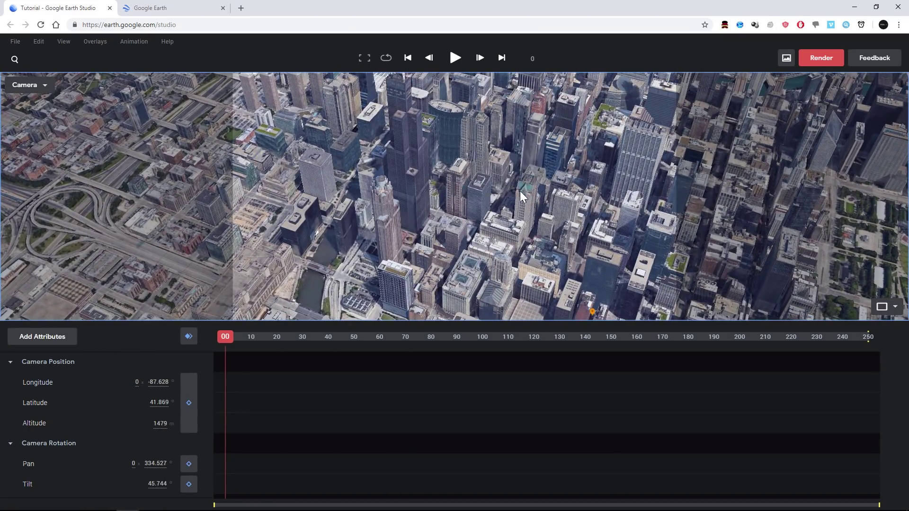
left_click_drag(418, 138, 492, 124)
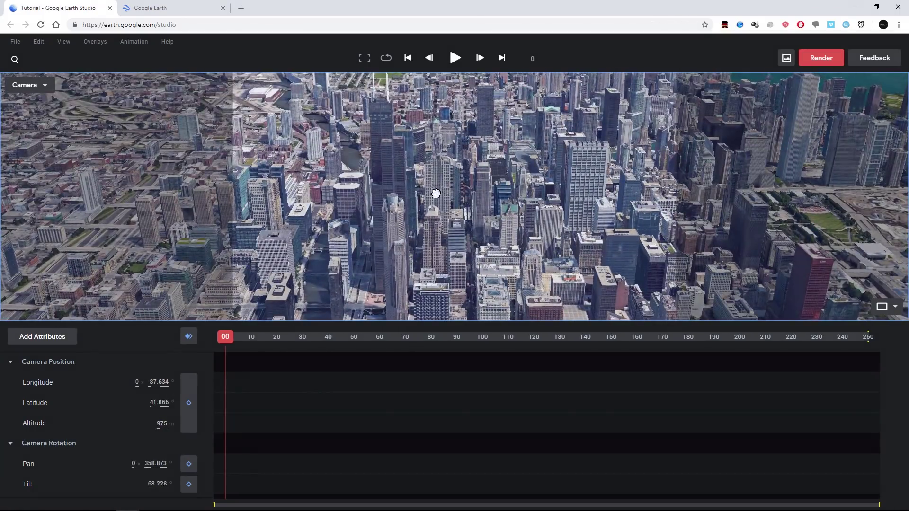
scroll(436, 193, "down", 5)
left_click_drag(435, 194, 500, 254, "shift")
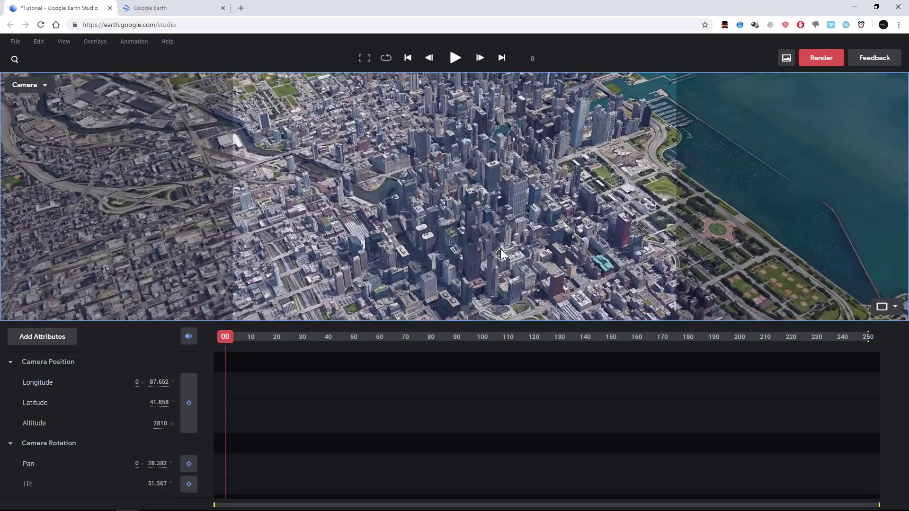
scroll(500, 254, "up", 5)
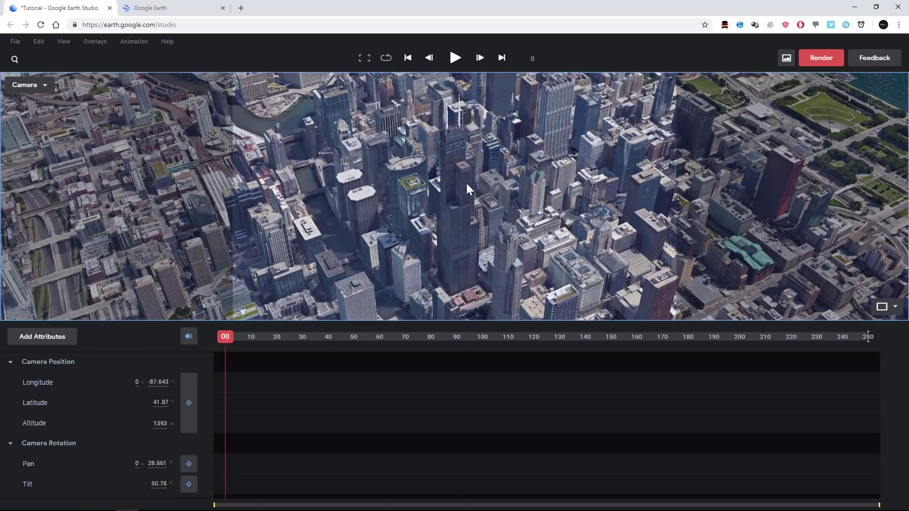
left_click_drag(438, 195, 427, 290, "shift")
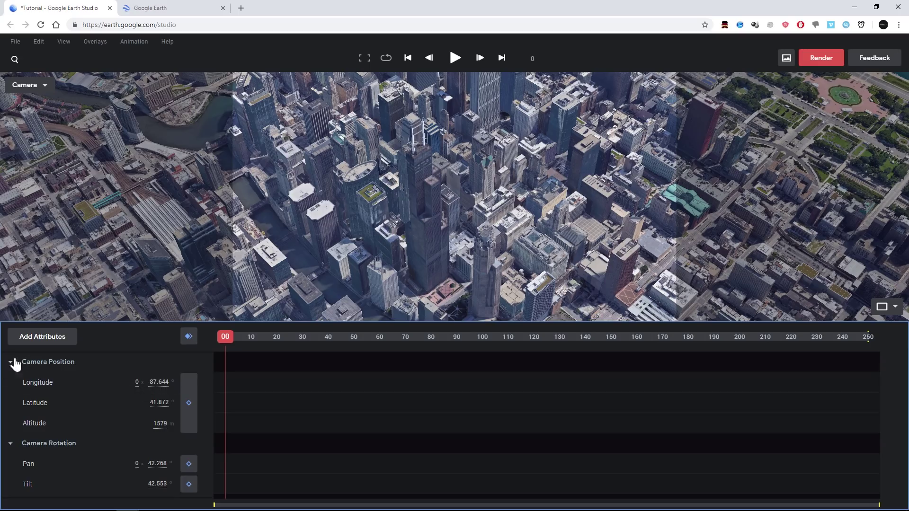
left_click(189, 337)
Frame a new end view at frame 250 and keyframe all camera attributes there.
left_click_drag(231, 334, 868, 348)
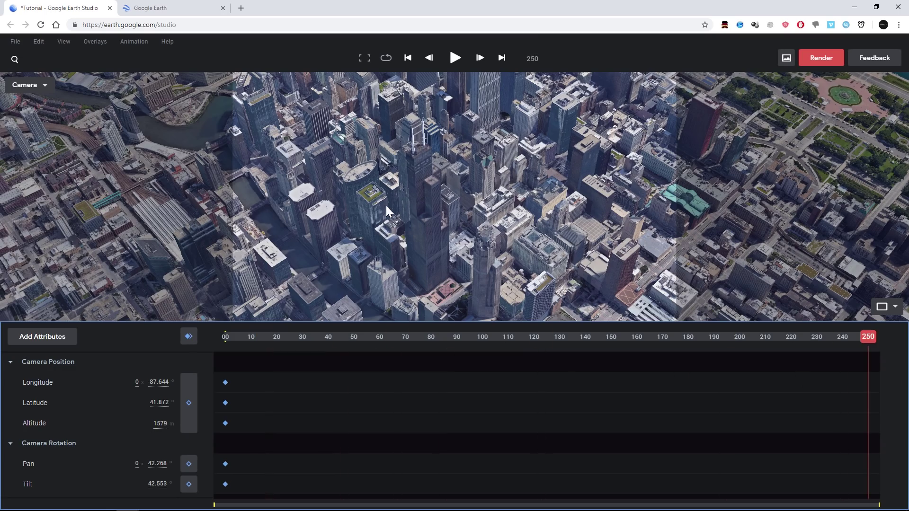
left_click_drag(299, 197, 456, 225, "shift")
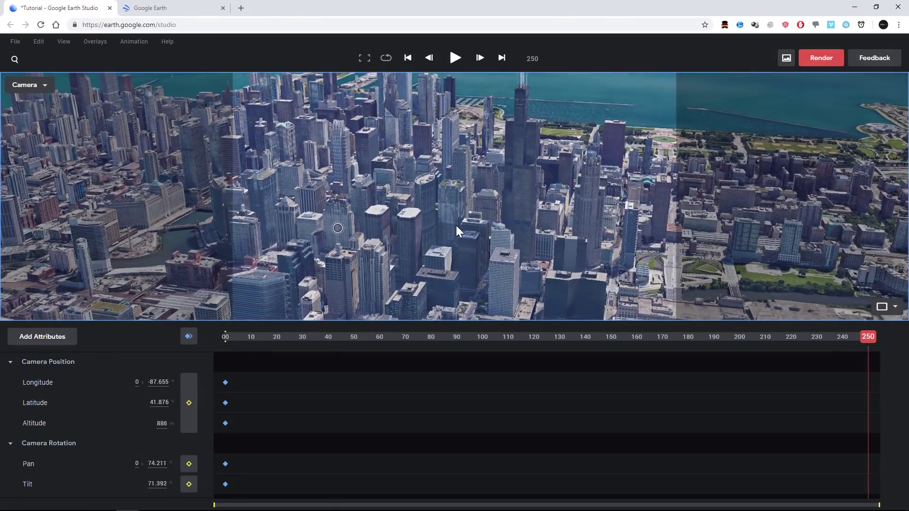
key("f")
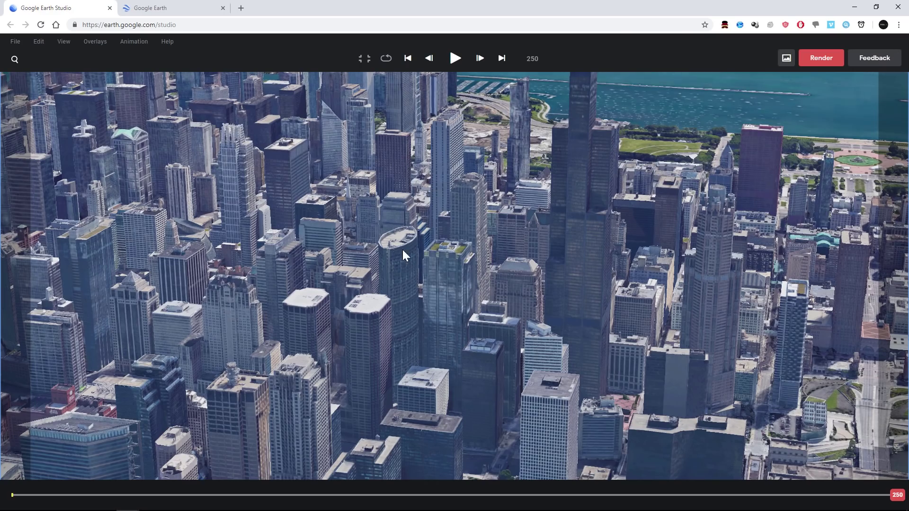
key("f")
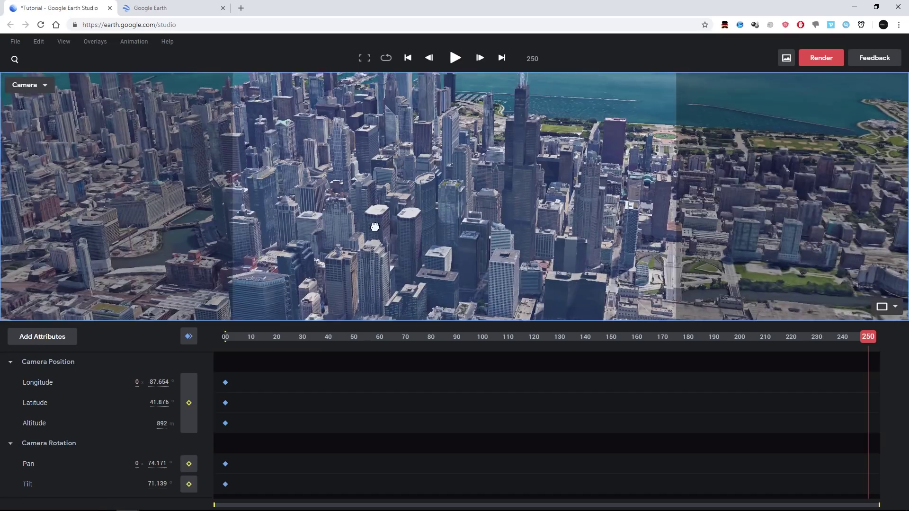
left_click_drag(366, 279, 346, 203, "shift")
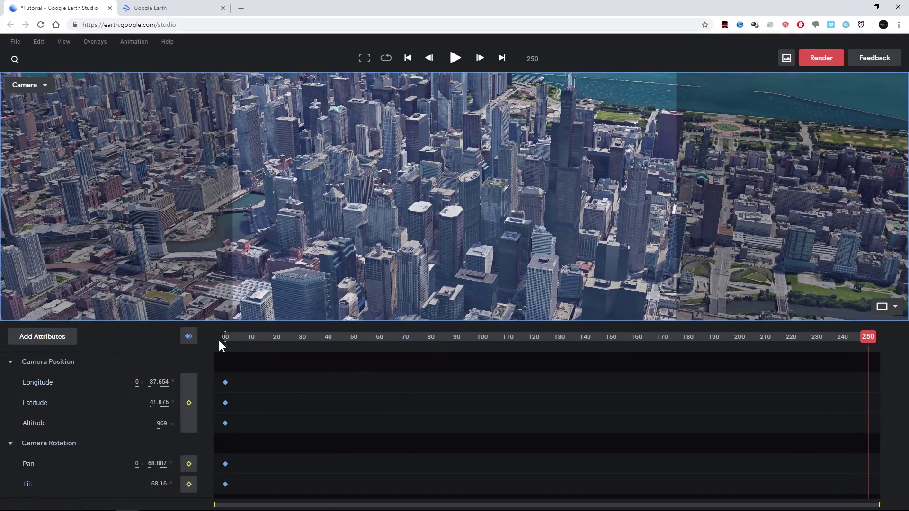
left_click(189, 337)
Play the flight back from frame 0 and stop at frame 131.
left_click_drag(401, 336, 212, 338)
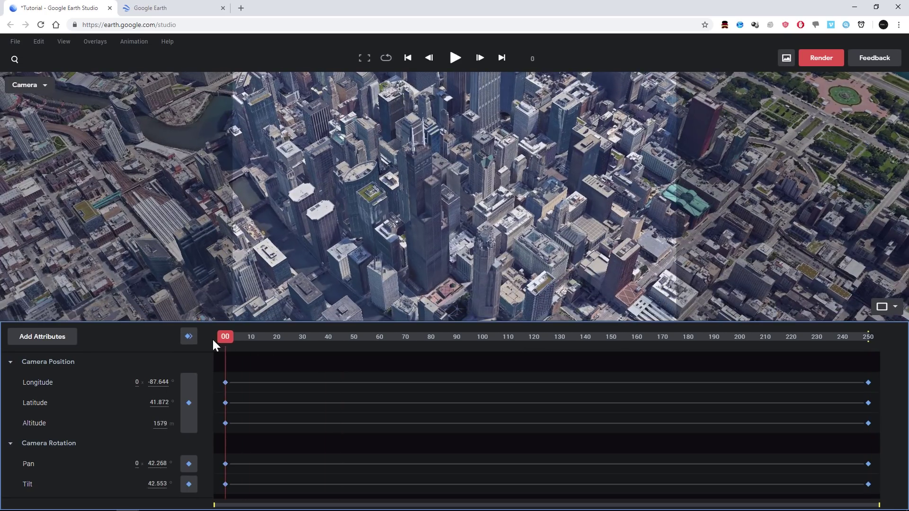
key("space")
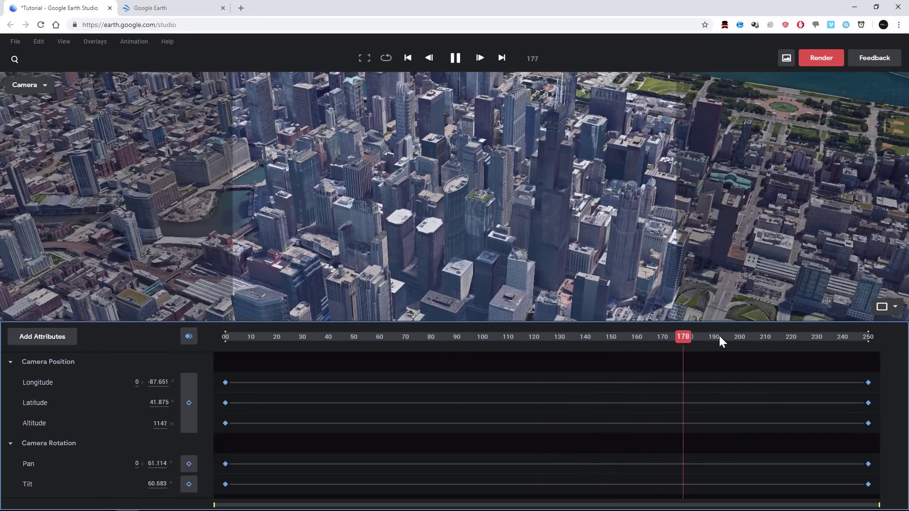
left_click_drag(746, 336, 561, 336)
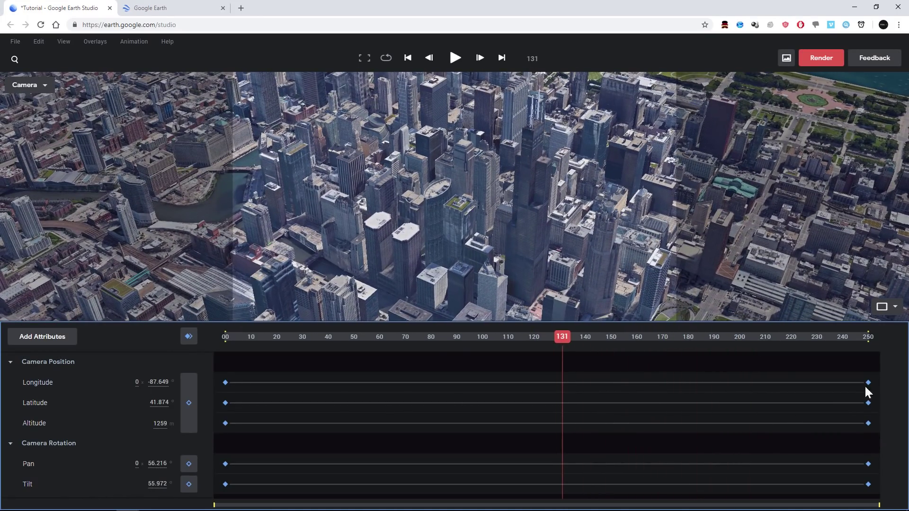
Apply Auto Ease to all selected camera keyframes.
left_click(43, 385)
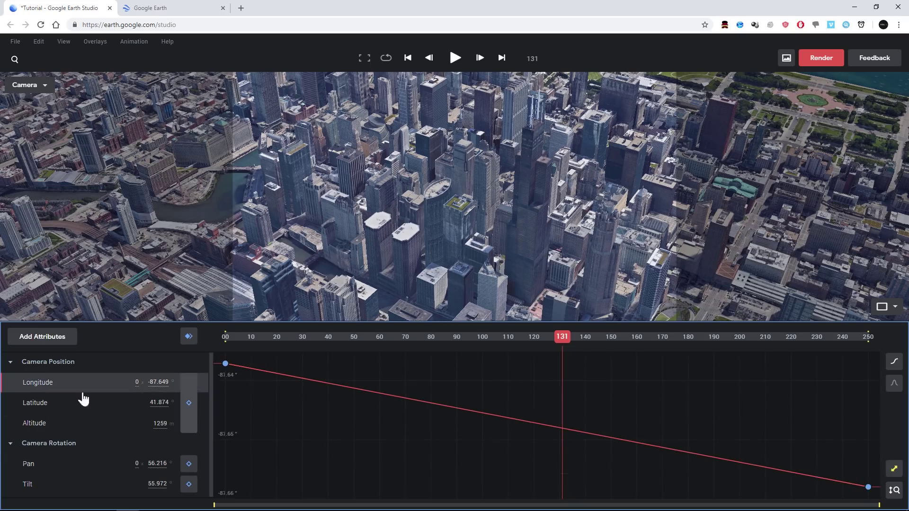
left_click(53, 387)
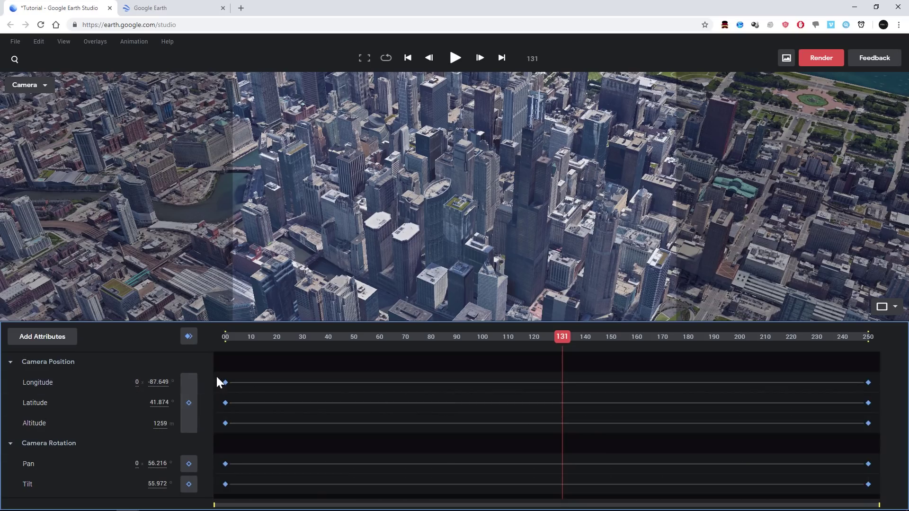
left_click_drag(215, 375, 876, 494)
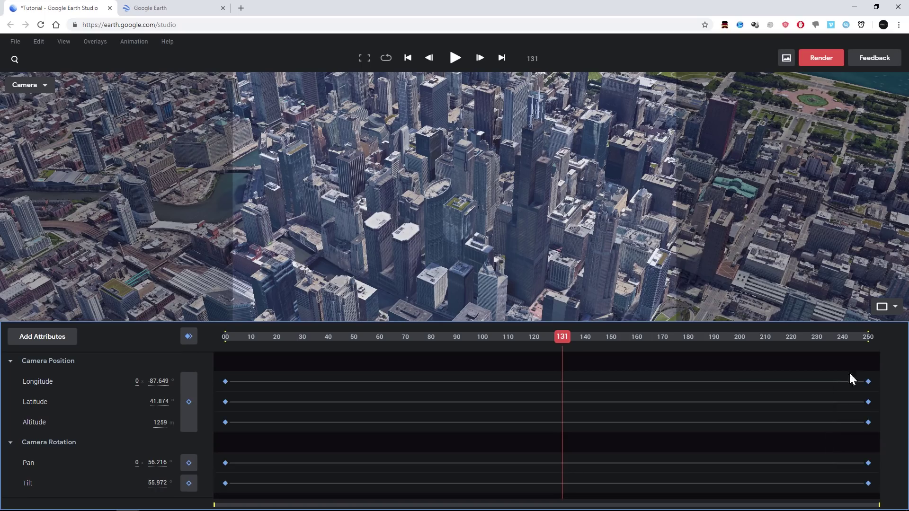
right_click(870, 388)
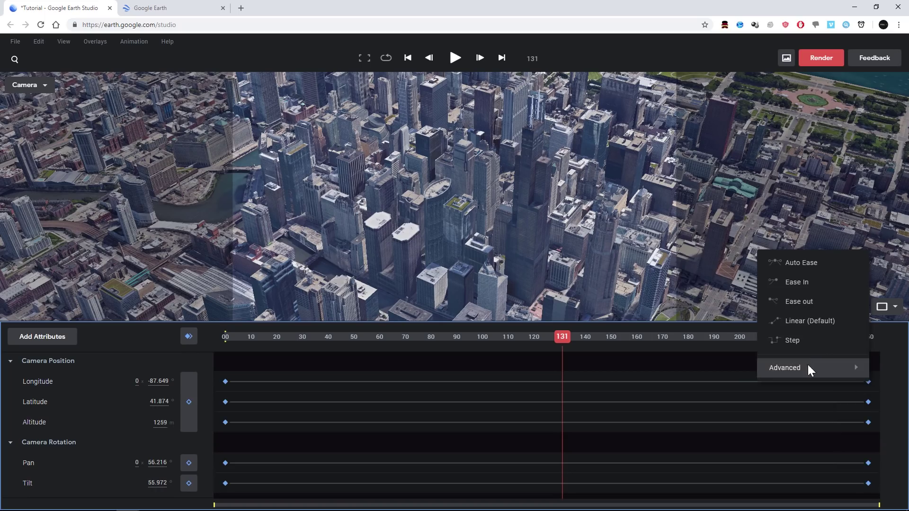
left_click(793, 263)
Reshape the Longitude ease curve, then undo the easing changes.
left_click(36, 385)
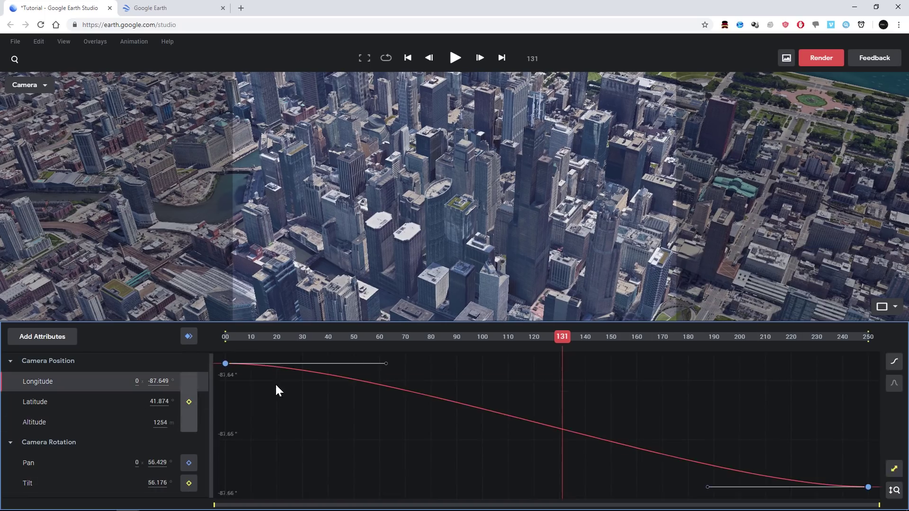
left_click_drag(387, 369, 544, 364)
key("ctrl+z")
key("ctrl+z")
key("ctrl+z")
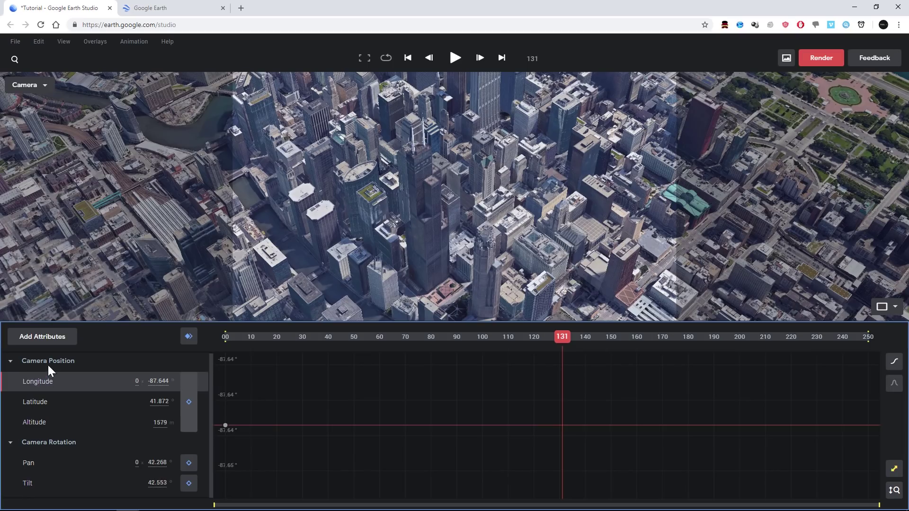
left_click(48, 361)
left_click(46, 362)
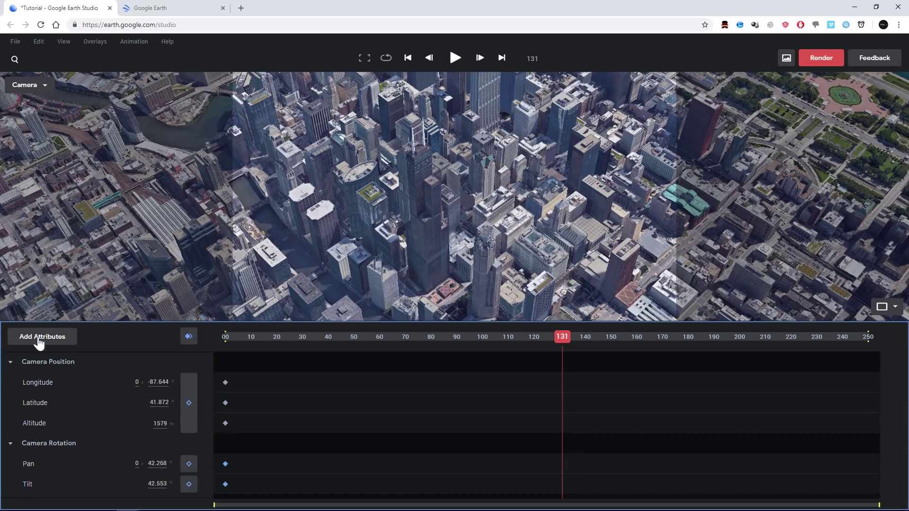
Restore the frame-250 keyframes and scrub through the camera motion.
key("ctrl+z")
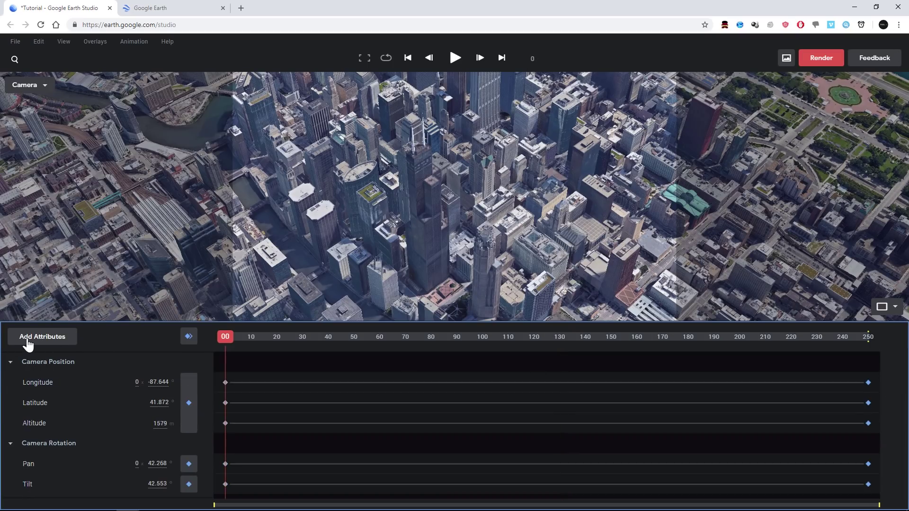
left_click(27, 340)
left_click_drag(208, 376, 209, 436)
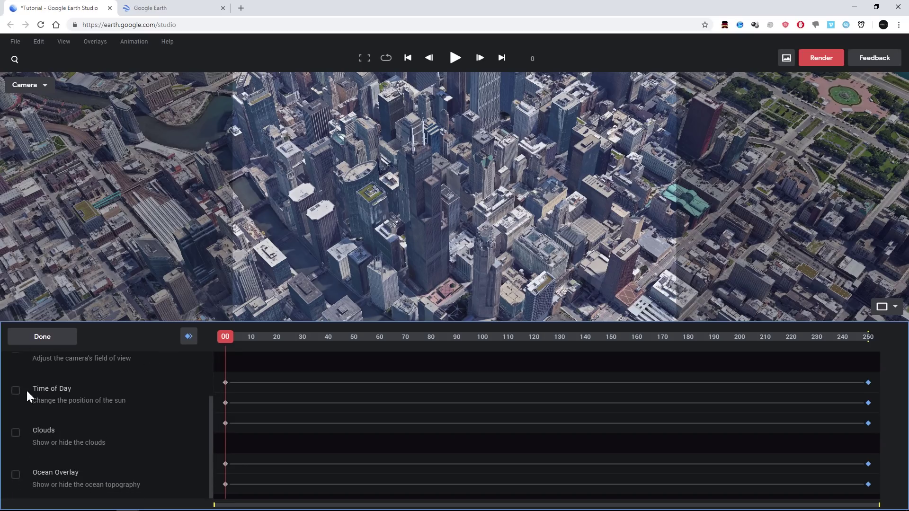
left_click_drag(209, 391, 212, 350)
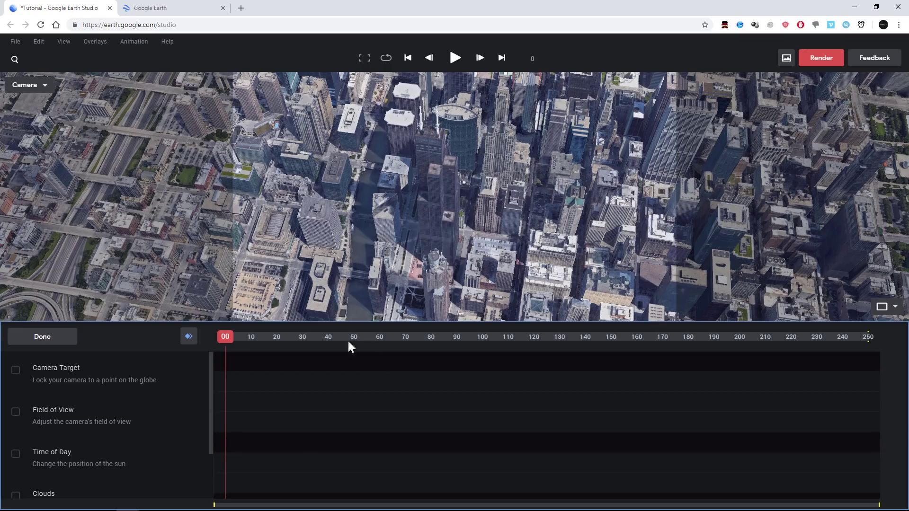
left_click_drag(302, 337, 85, 352)
Add a Camera Target, place target and camera on the map, and keyframe frame 0.
left_click(16, 372)
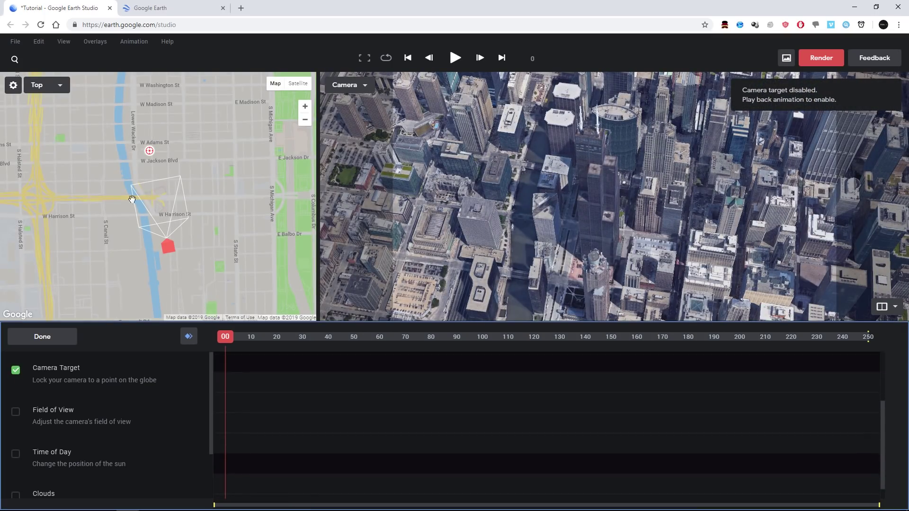
left_click(35, 342)
left_click_drag(149, 151, 151, 150)
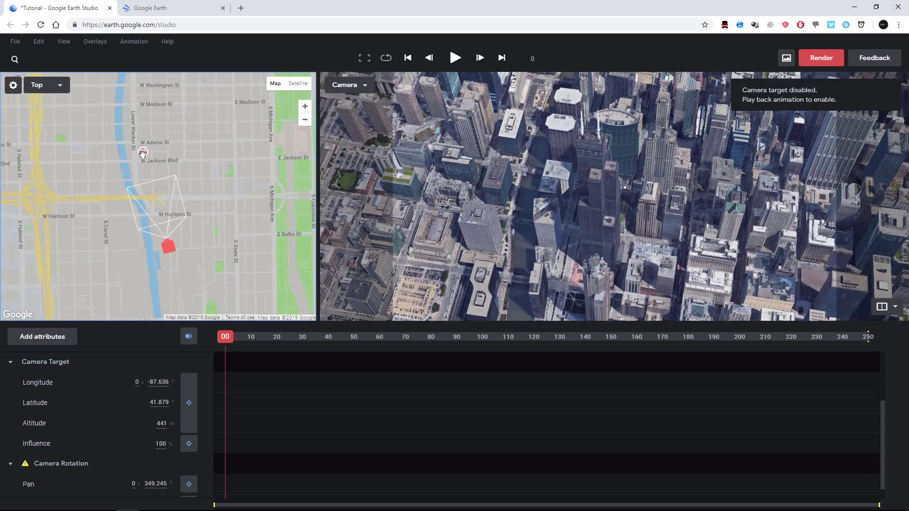
mouse_move(142, 153)
left_mouse_down()
mouse_move(152, 156)
mouse_move(138, 156)
mouse_move(147, 125)
mouse_move(185, 67)
mouse_move(153, 148)
left_mouse_up()
mouse_move(169, 247)
left_mouse_down()
mouse_move(86, 248)
mouse_move(99, 274)
mouse_move(161, 273)
left_mouse_up()
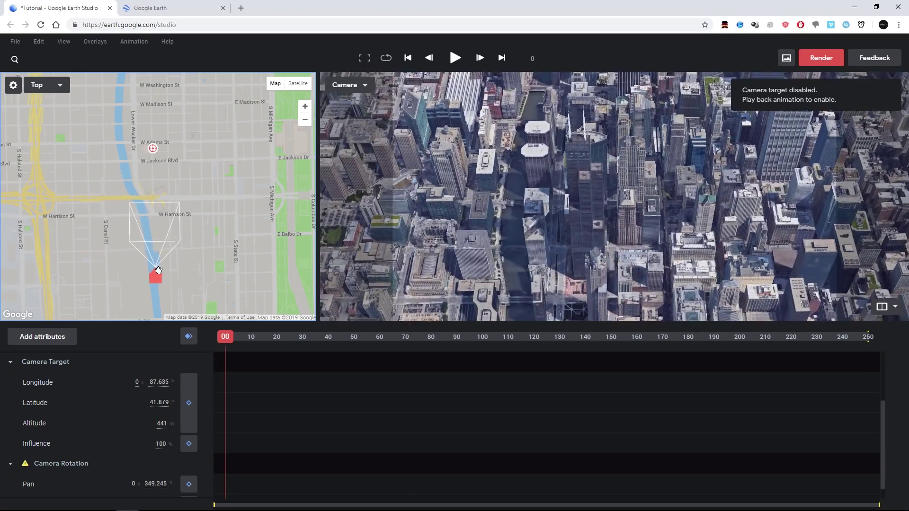
left_click(188, 338)
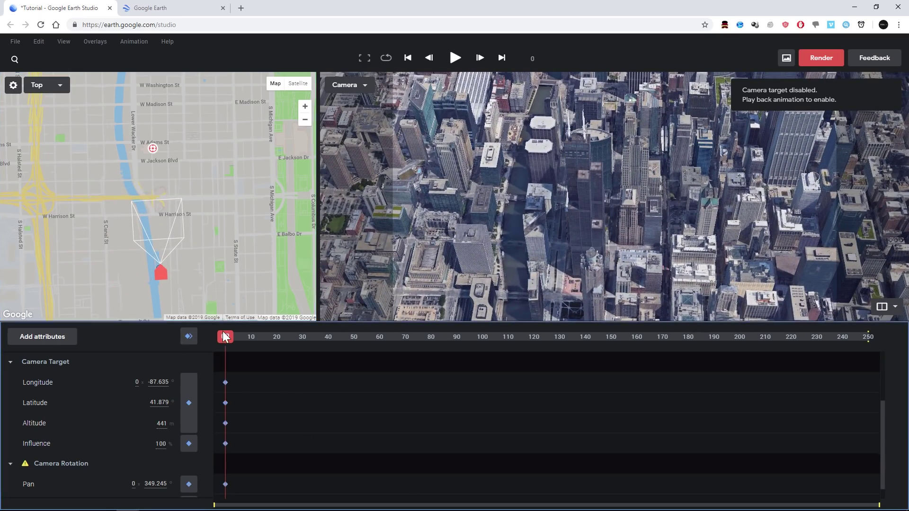
Move the camera west, keyframe frame 250, and play back the targeted move.
left_click(867, 389)
mouse_move(161, 262)
left_mouse_down()
mouse_move(72, 259)
mouse_move(30, 237)
mouse_move(4, 196)
left_mouse_up()
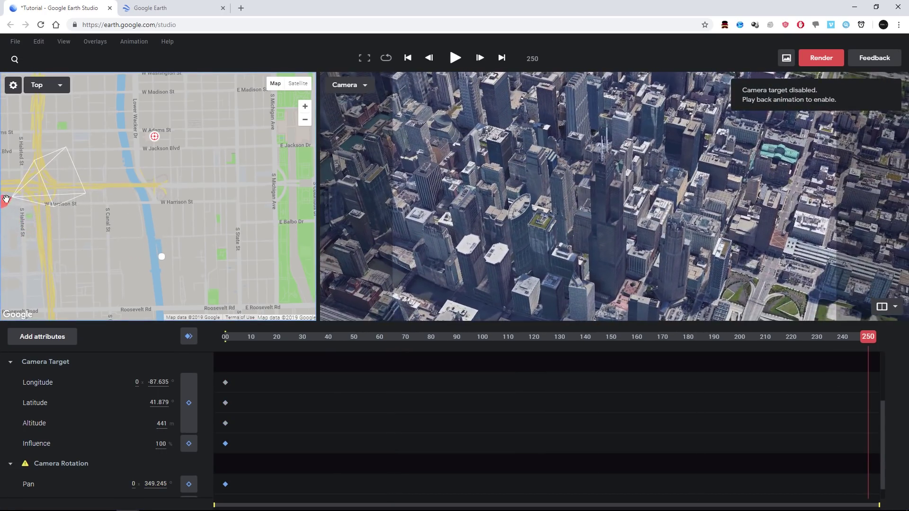
left_click(189, 337)
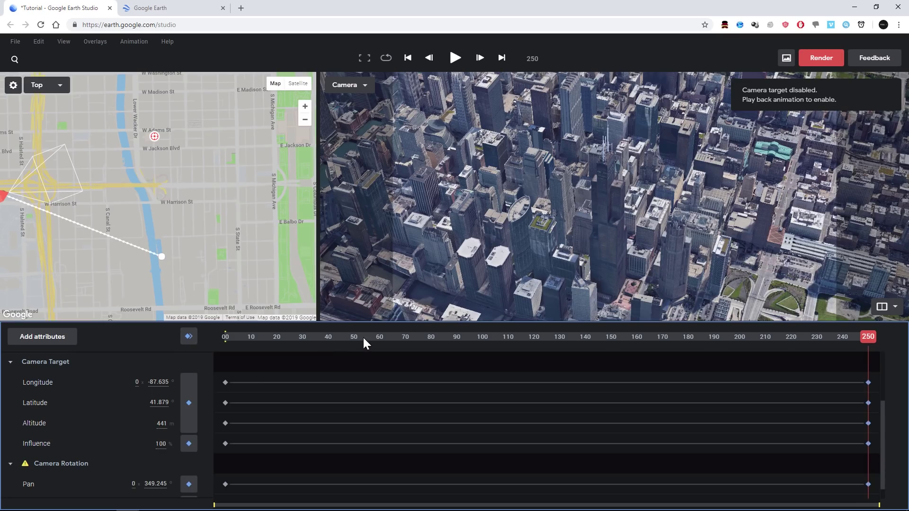
left_click_drag(363, 337, 131, 339)
key("space")
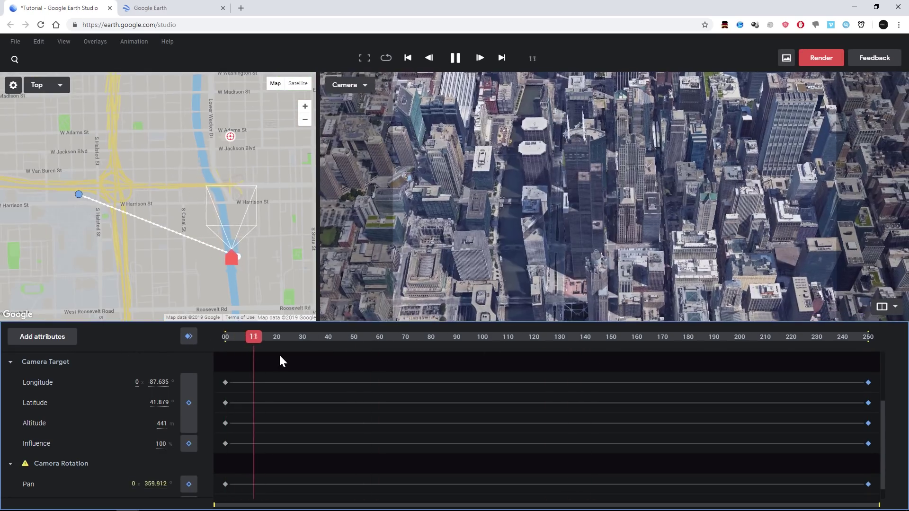
left_click_drag(397, 336, 747, 337)
left_click(42, 336)
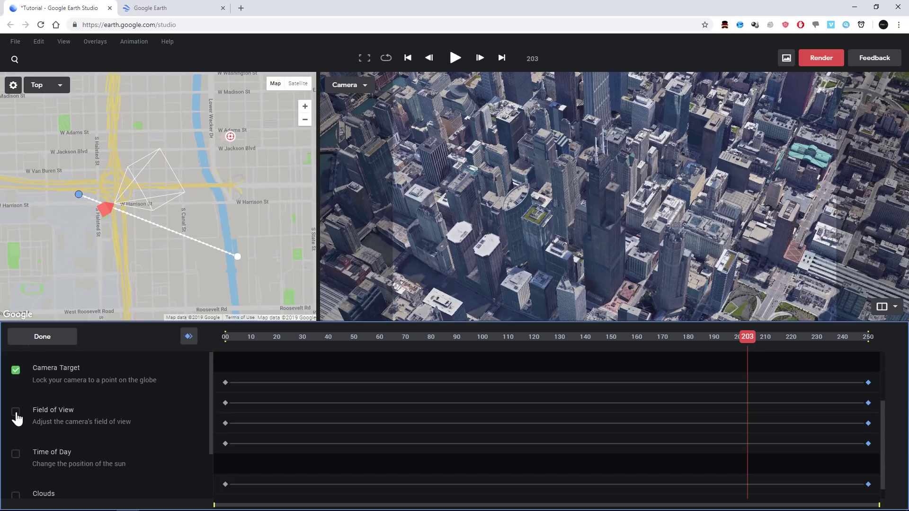
Add a Field of View attribute to the camera.
left_click(16, 412)
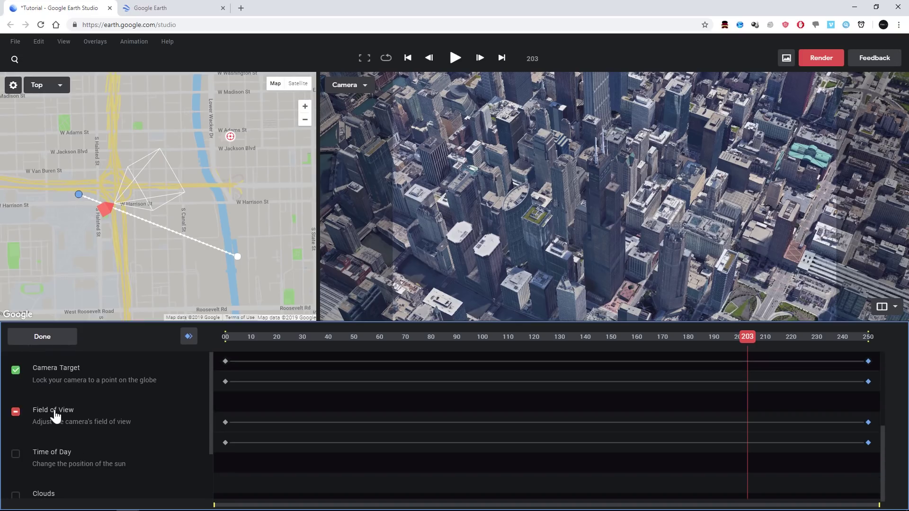
left_click(42, 337)
left_click(10, 401)
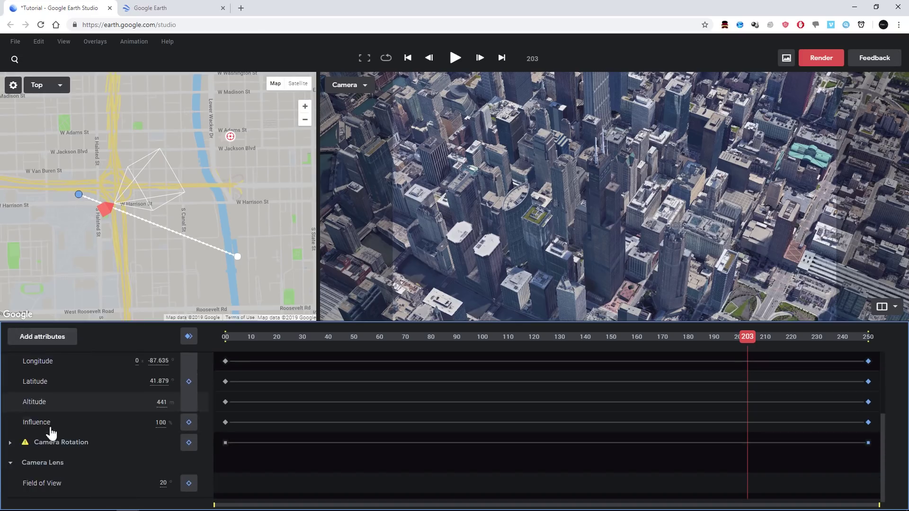
Widen, then narrow the Field of View to about 11.2 while previewing the move.
left_click(65, 485)
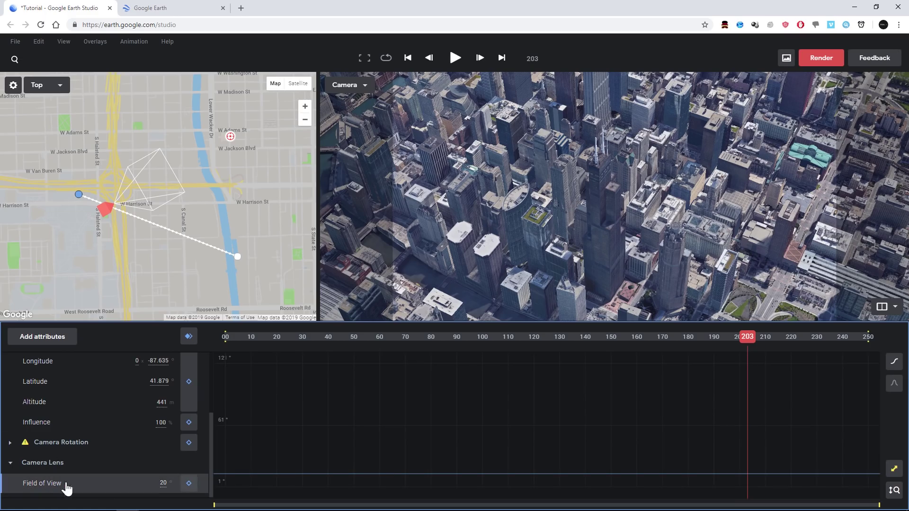
left_click_drag(169, 484, 663, 380)
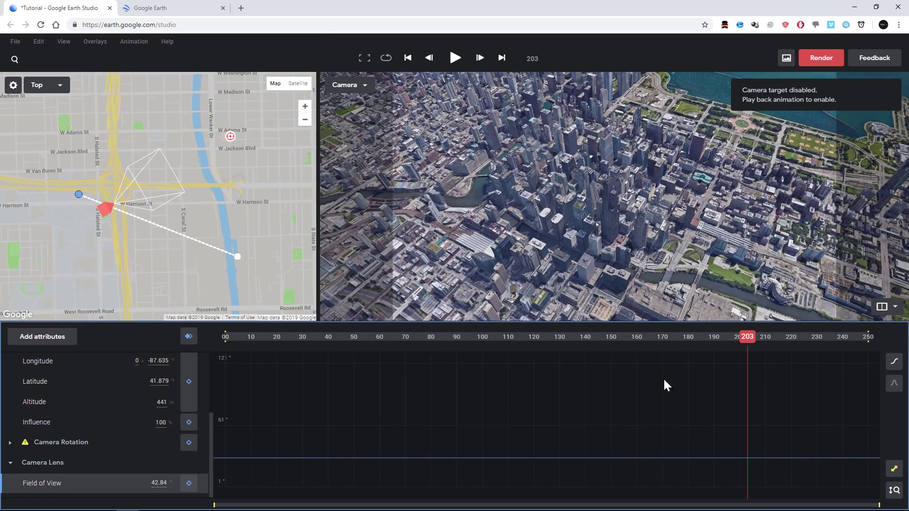
left_click_drag(628, 336, 735, 373)
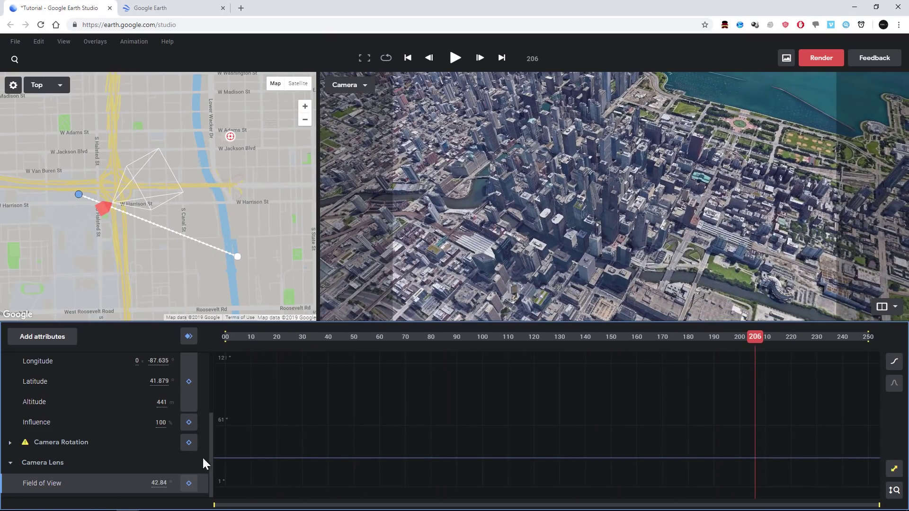
left_click_drag(159, 481, 94, 492)
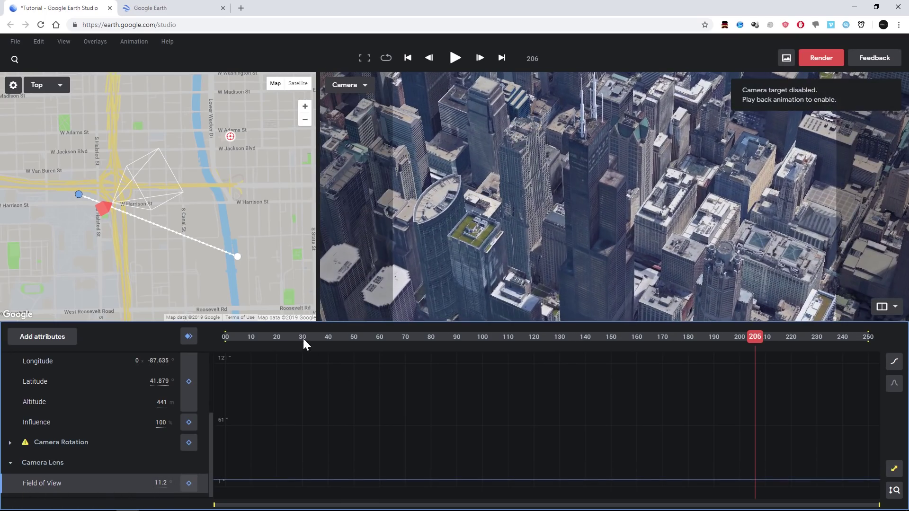
left_click_drag(303, 339, 187, 371)
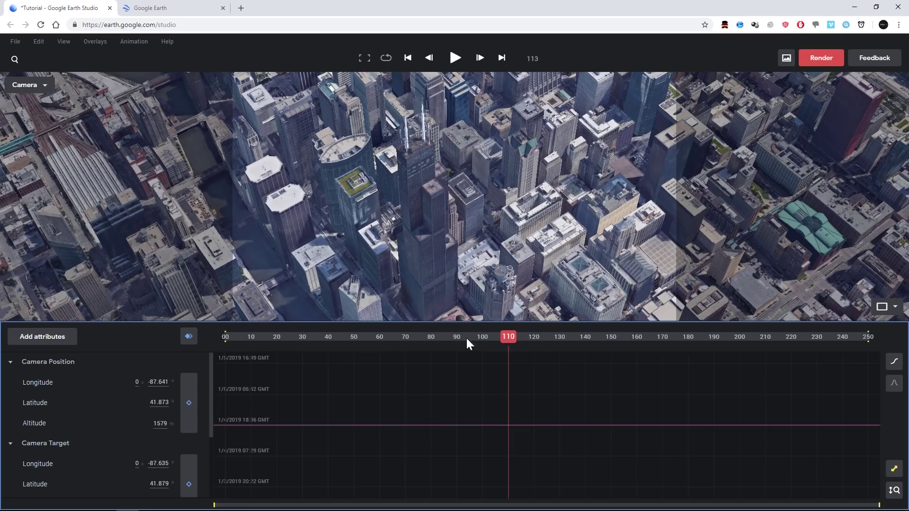
left_click_drag(465, 337, 508, 356)
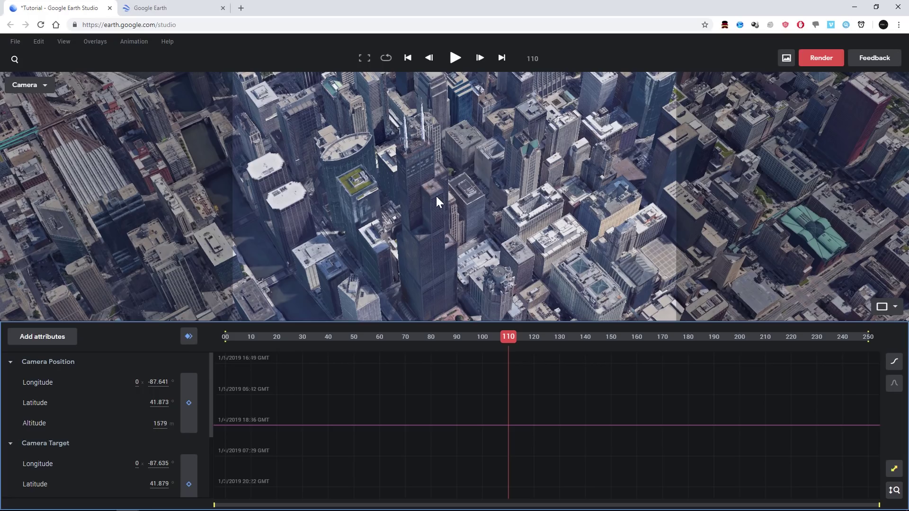
Add Track Point 2 on the Sears Tower, then preview the flyover in single-view layout.
right_click(436, 196)
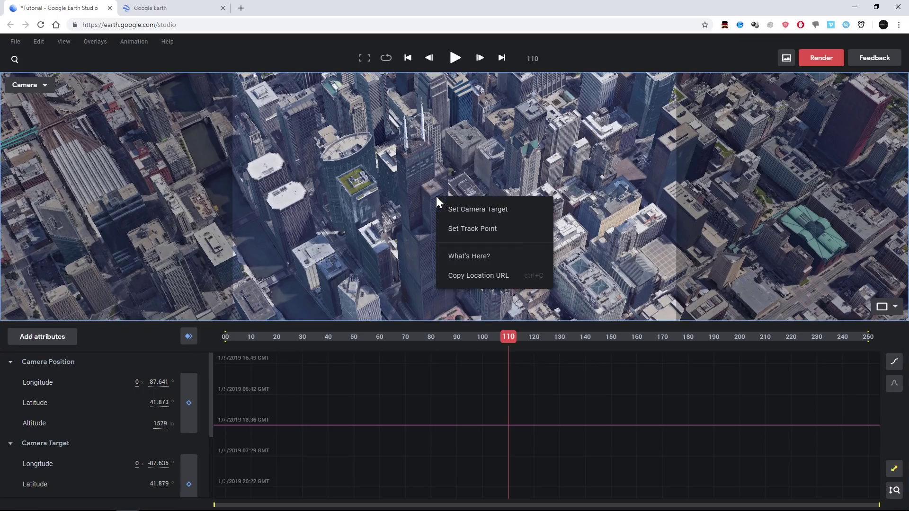
left_click(465, 229)
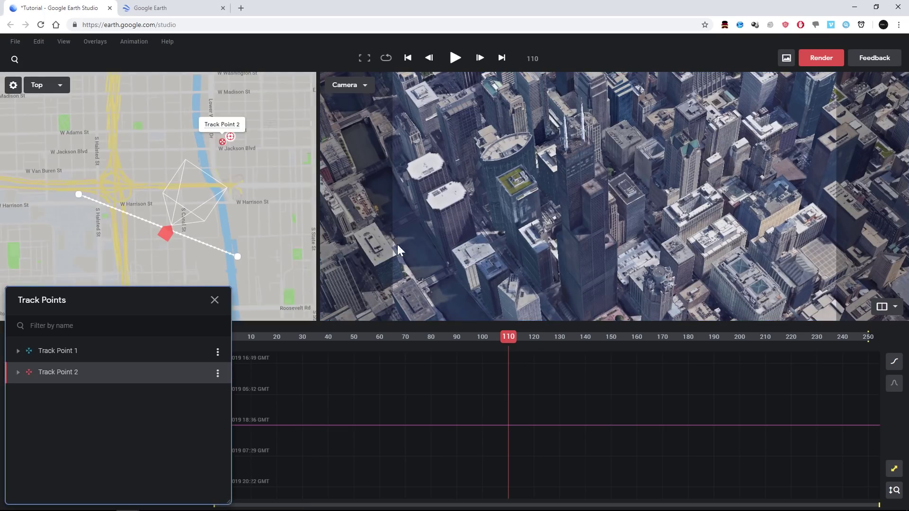
left_click(214, 301)
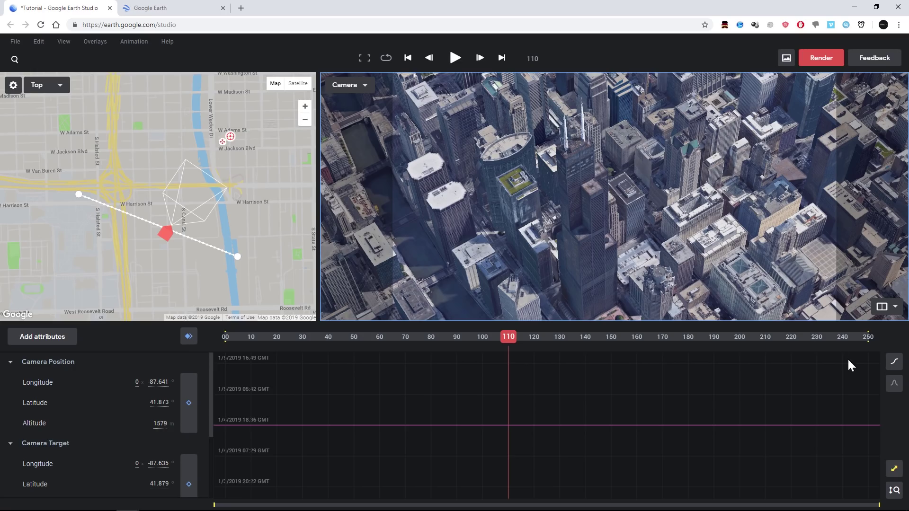
left_click(893, 329)
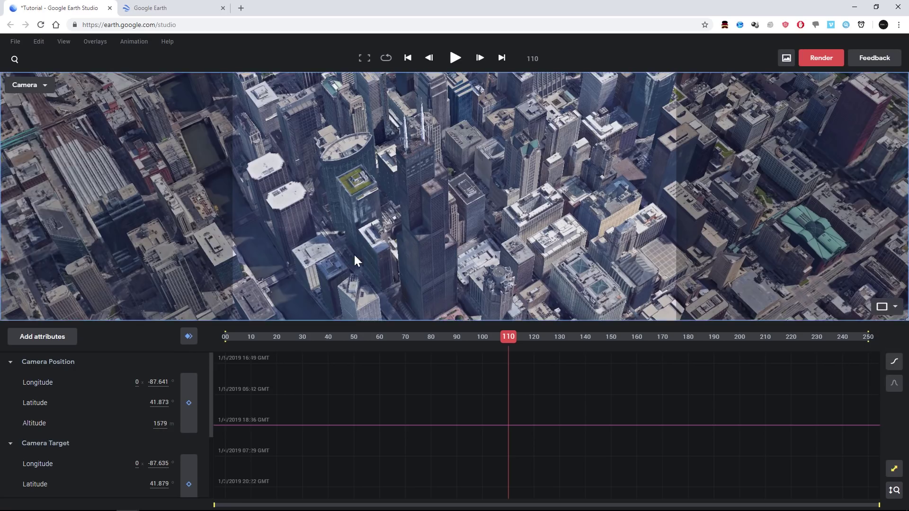
left_click_drag(455, 337, 829, 337)
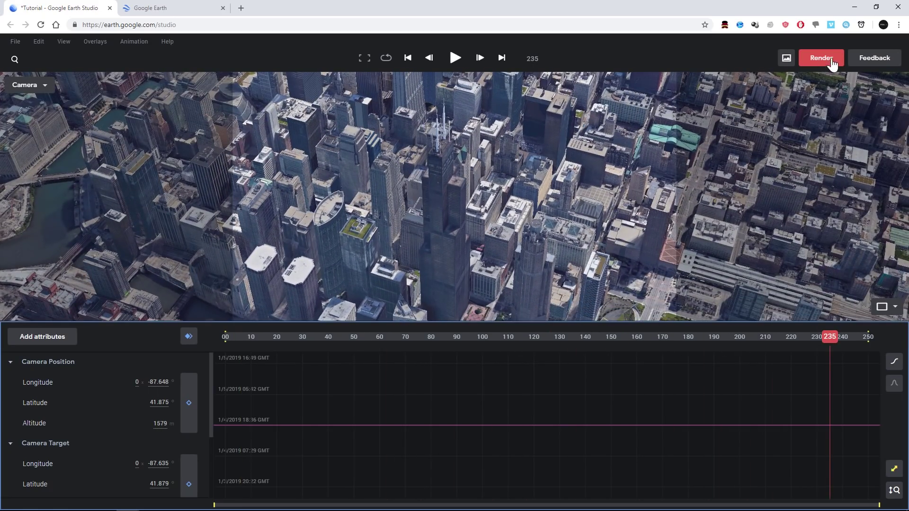
Render 'Tutorial' with attribution bottom right, 3D tracking data included and High texture quality.
left_click(822, 59)
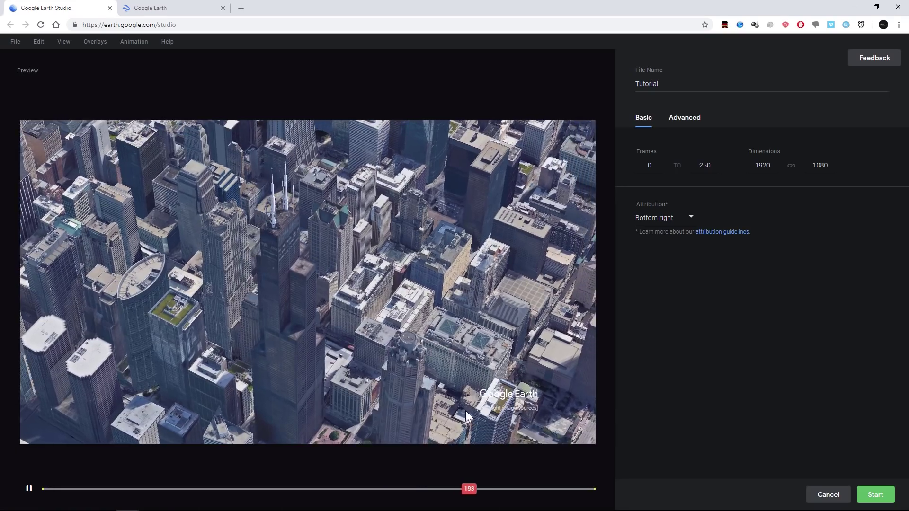
left_click(667, 220)
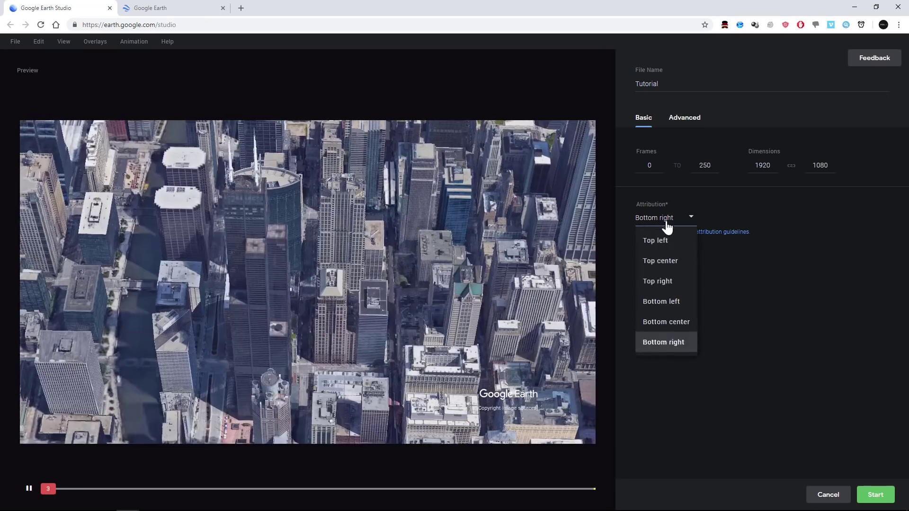
left_click(661, 342)
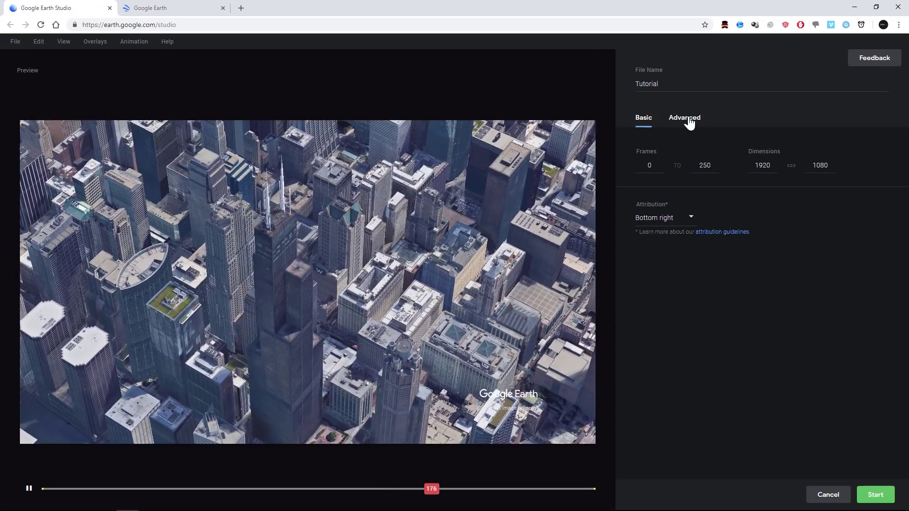
left_click(687, 119)
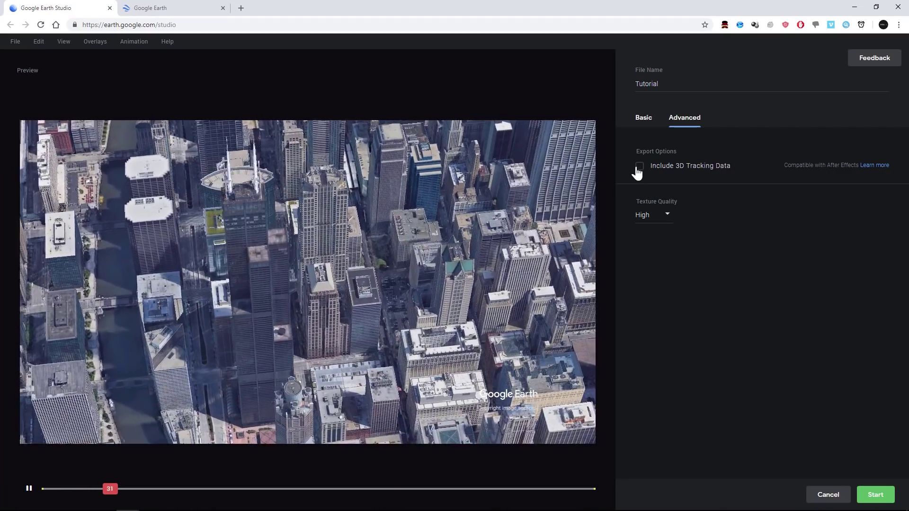
left_click(639, 167)
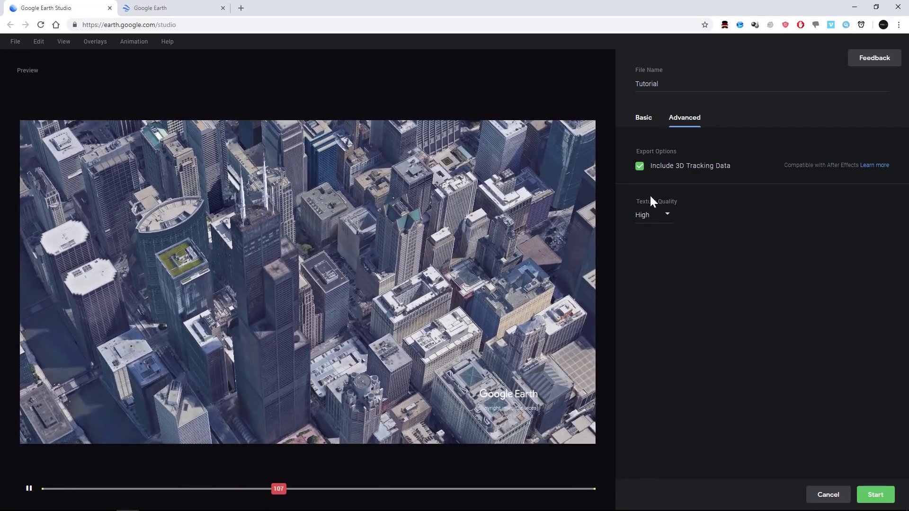
left_click(652, 216)
left_click(646, 264)
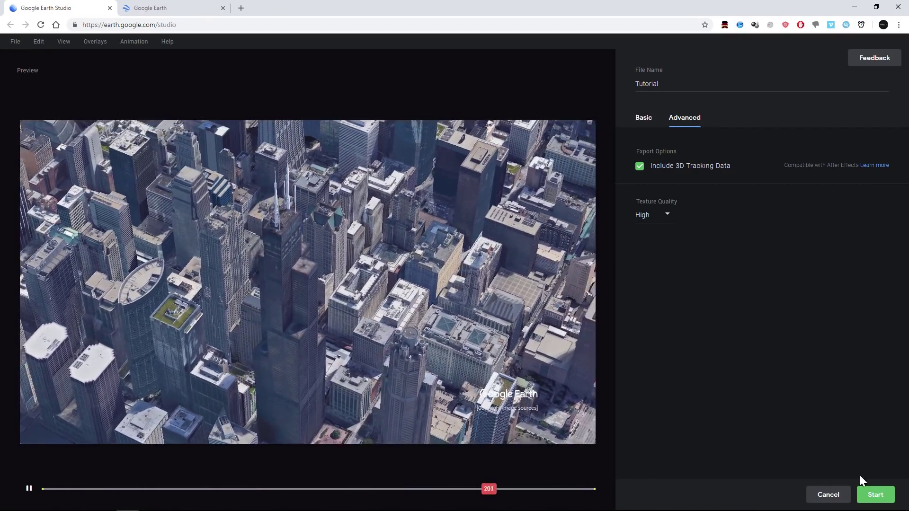
left_click(874, 495)
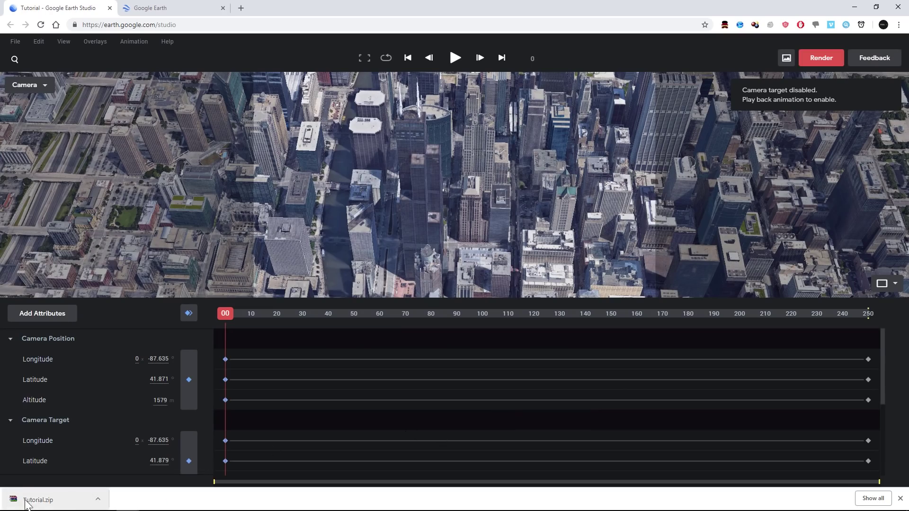
Show Tutorial.zip in its folder and extract it into Downloads.
left_click(98, 500)
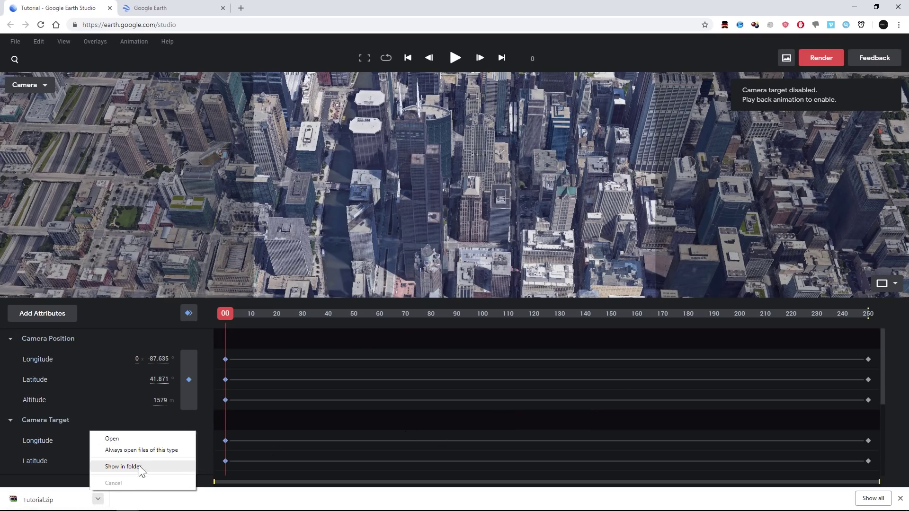
left_click(124, 467)
right_click(417, 215)
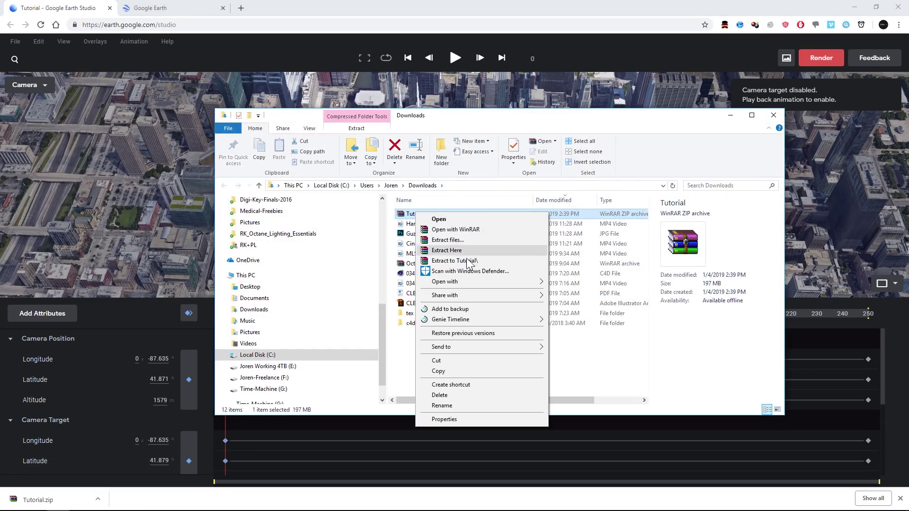
left_click(466, 250)
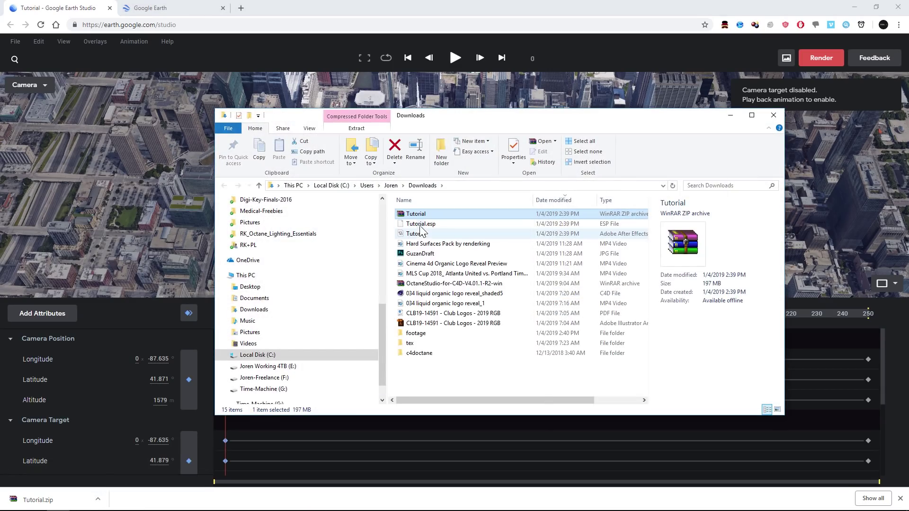
left_click(419, 225)
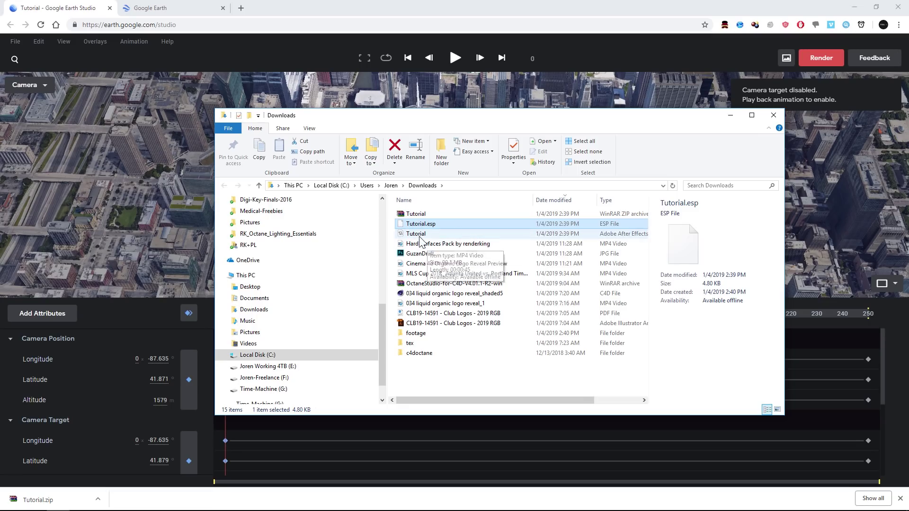
left_click(425, 234)
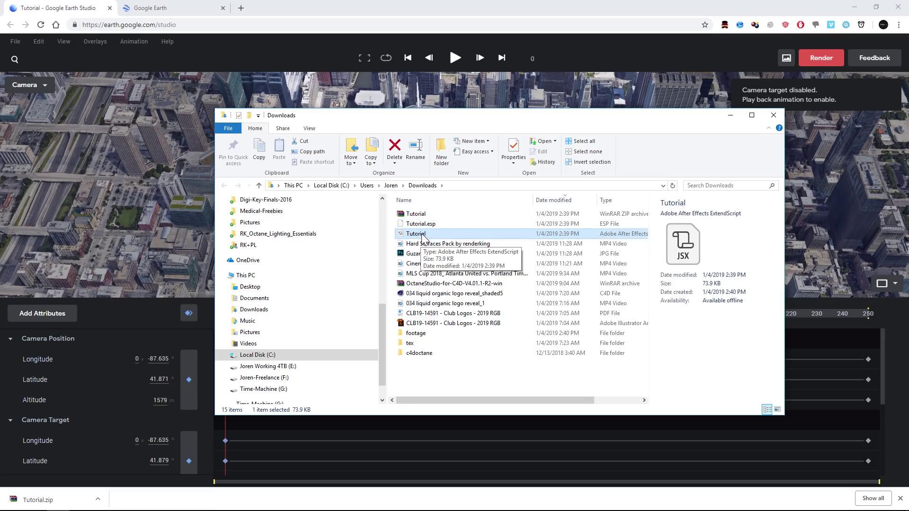
Open the footage folder and preview the first frame, Tutorial_000, at full size.
double_click(416, 333)
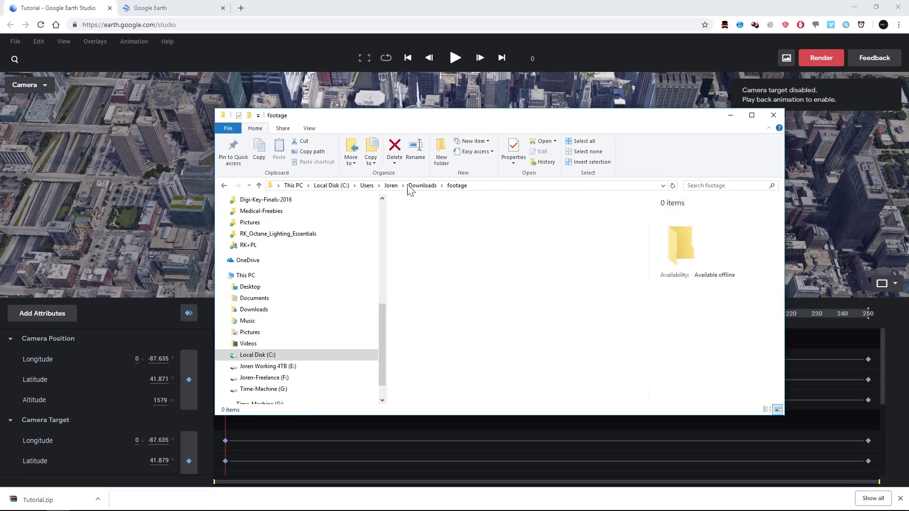
left_click(407, 231)
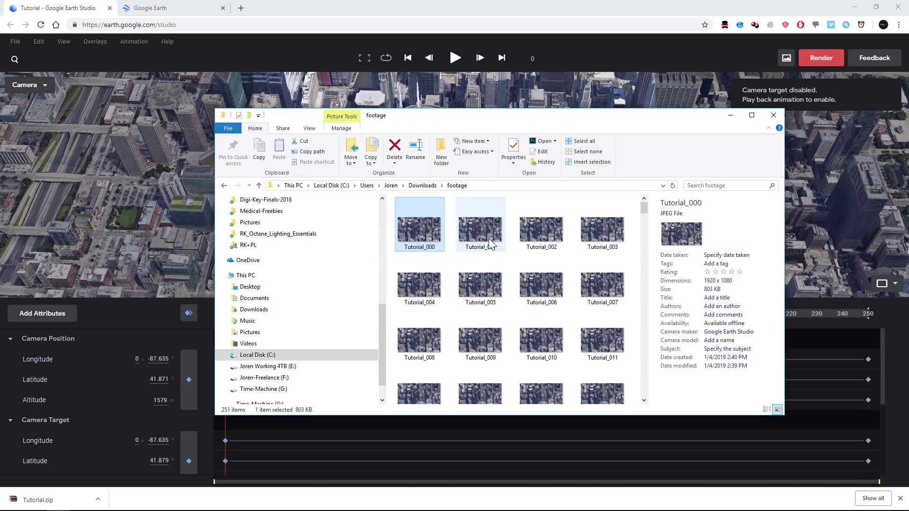
double_click(489, 238)
key("Escape")
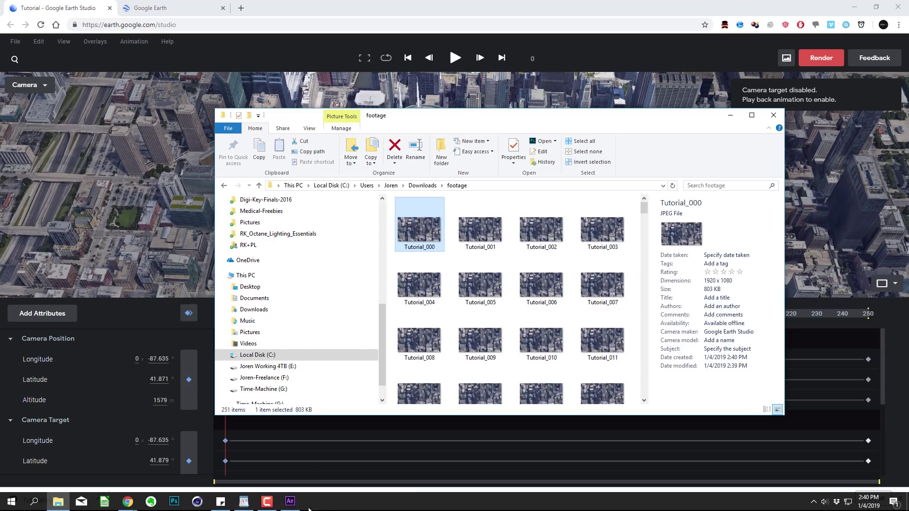
Import Downloads/footage/Tutorial_000 as a JPEG sequence, make a composition from it, and scrub the frames.
left_click(290, 501)
right_click(146, 142)
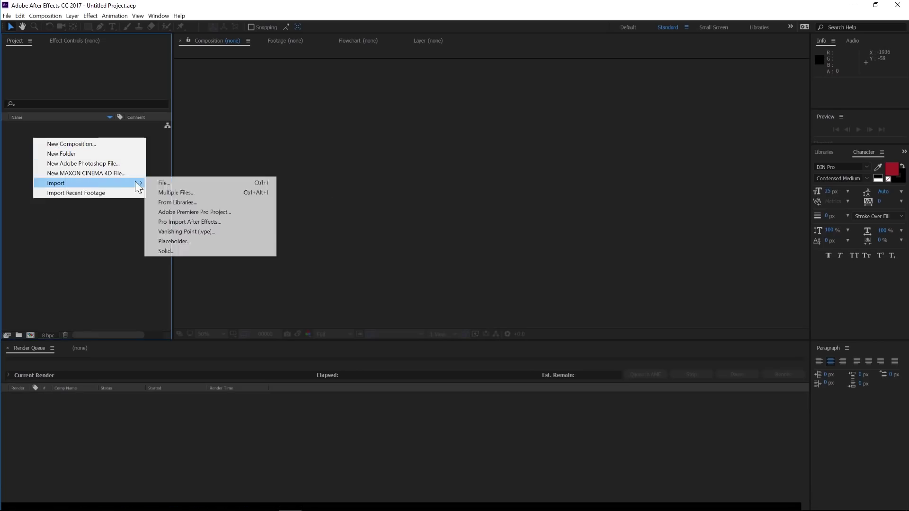
left_click(163, 183)
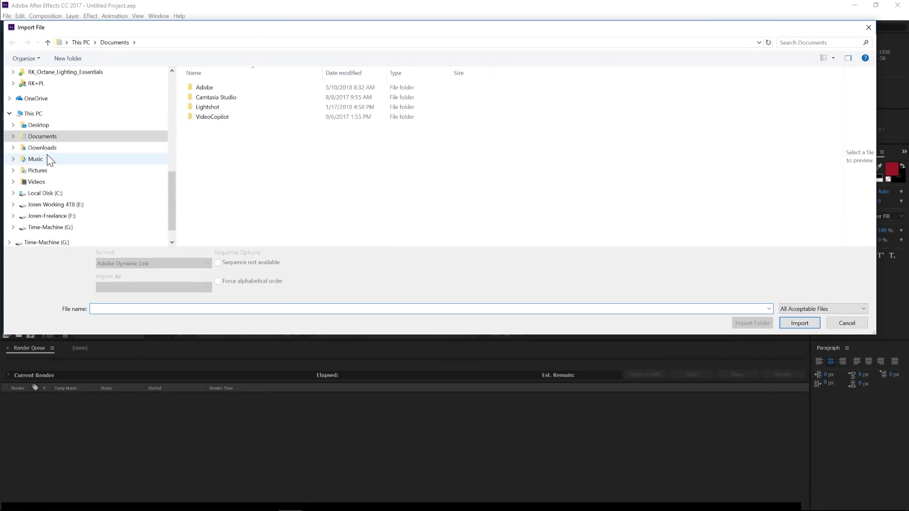
left_click(43, 148)
double_click(256, 97)
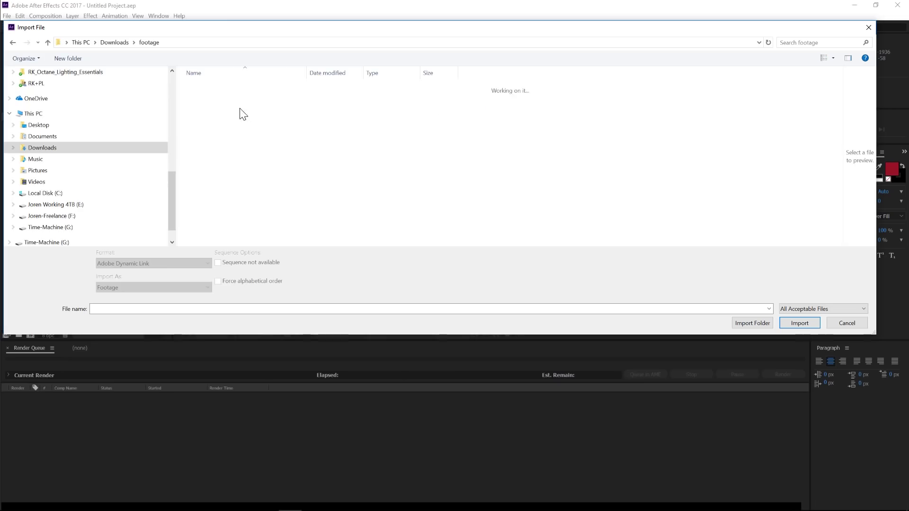
left_click(209, 94)
key("Return")
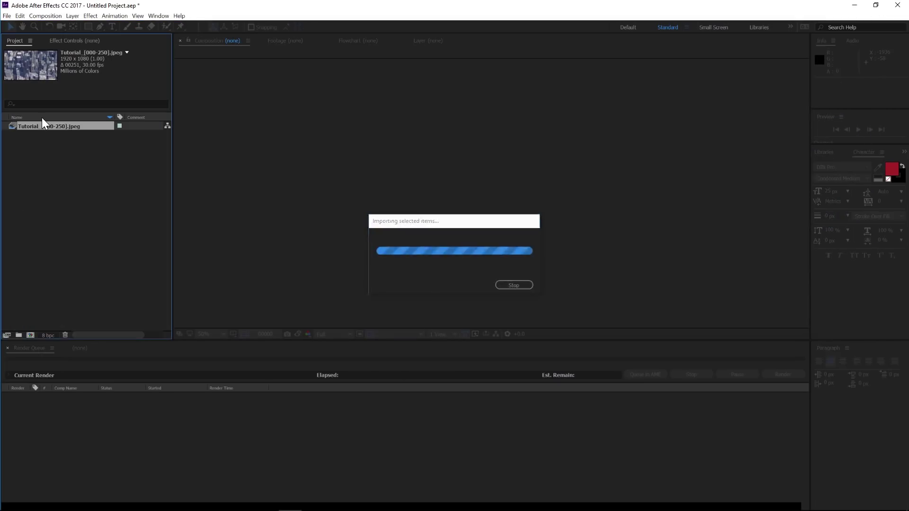
left_click_drag(29, 341, 30, 335)
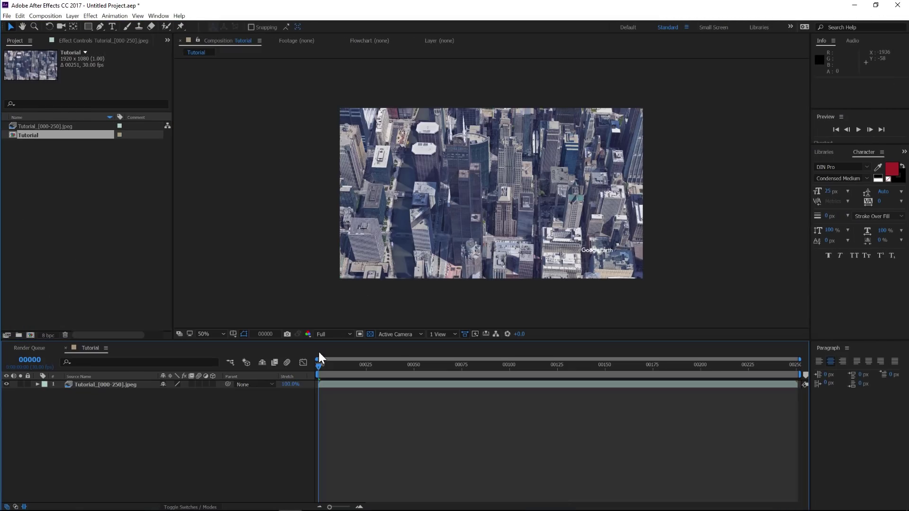
left_click_drag(331, 370, 559, 382)
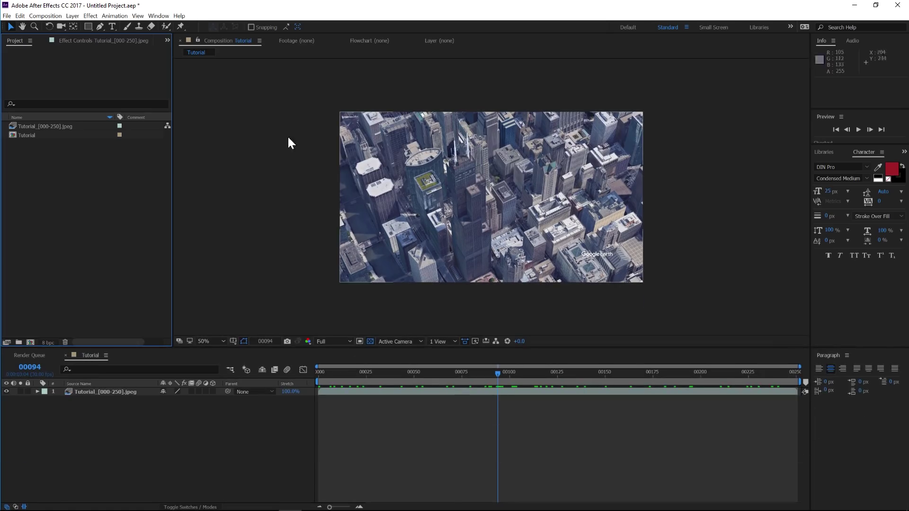
Run the Tutorial.jsx script from Downloads via File > Scripts > Run Script File.
left_click(12, 16)
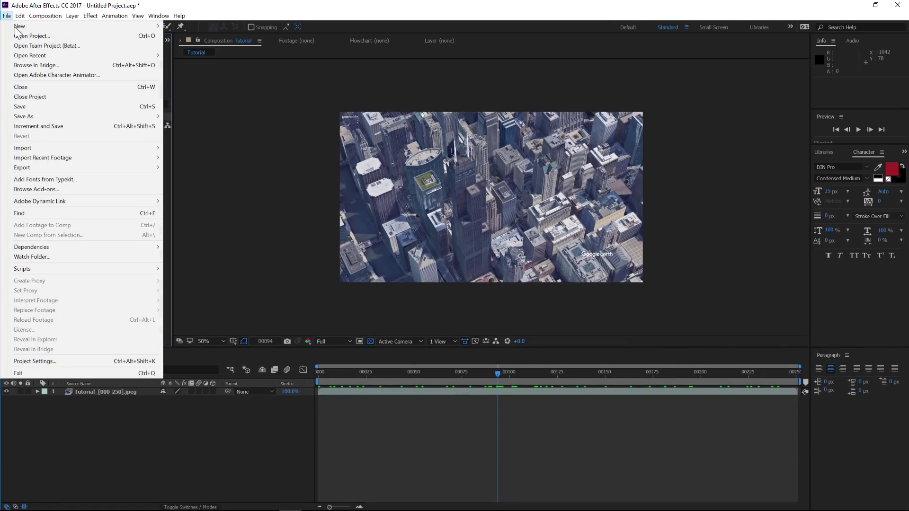
mouse_move(88, 273)
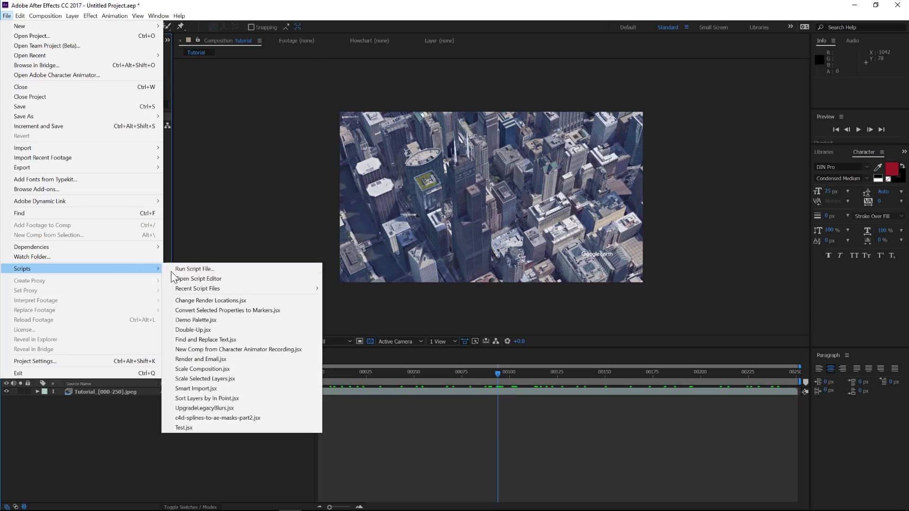
left_click(194, 269)
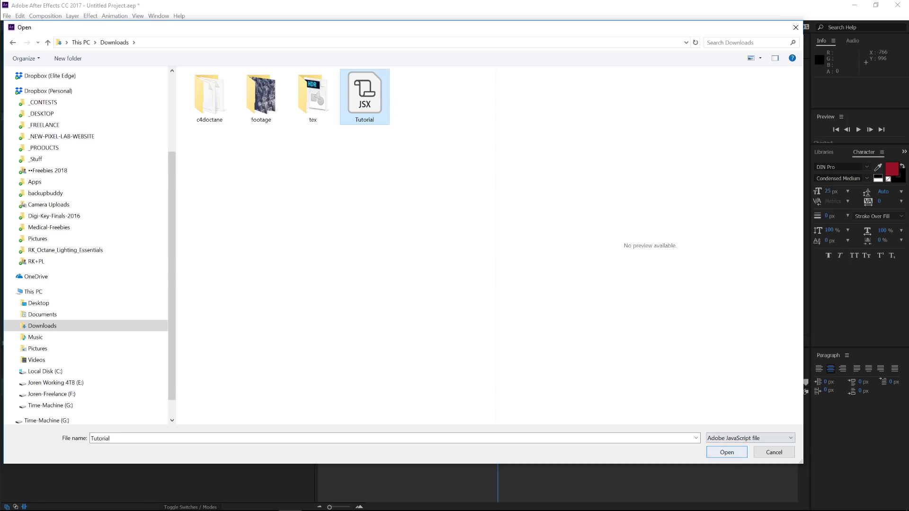
left_click(726, 451)
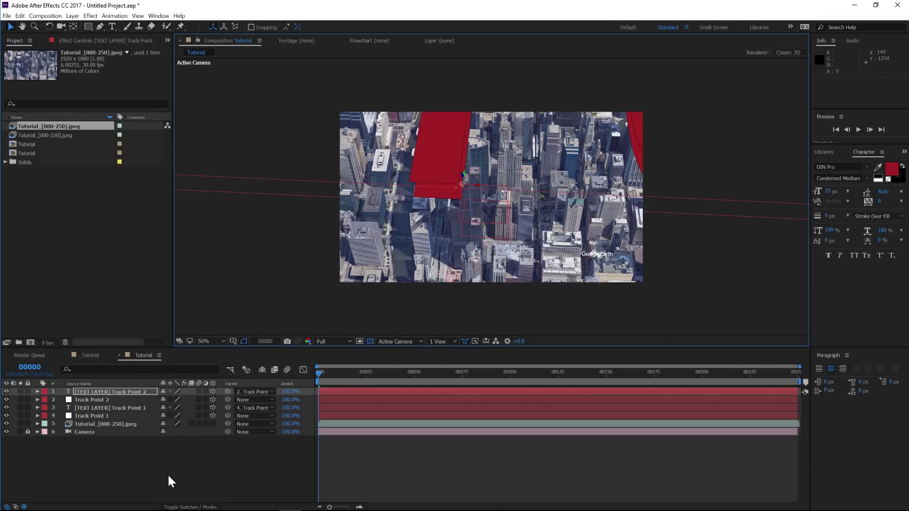
Delete the Track Point 2 layer and its text layer.
left_click(108, 393)
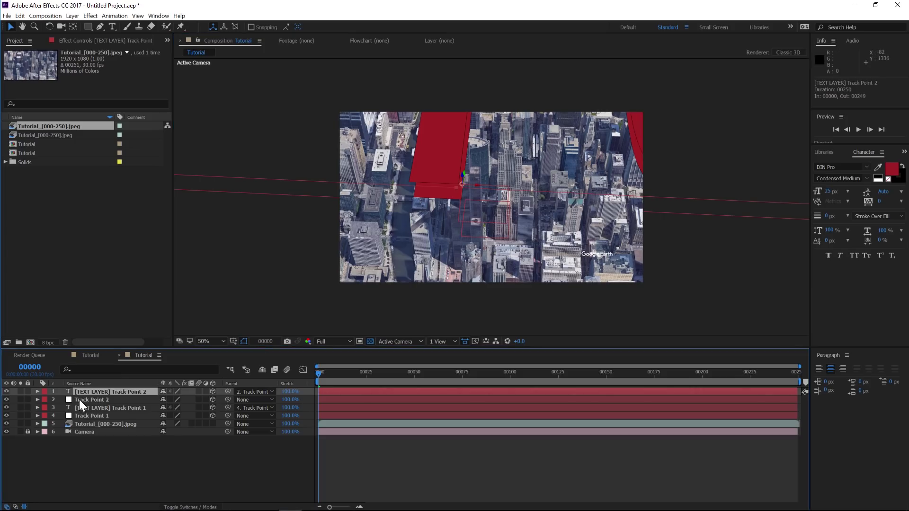
left_click(91, 400)
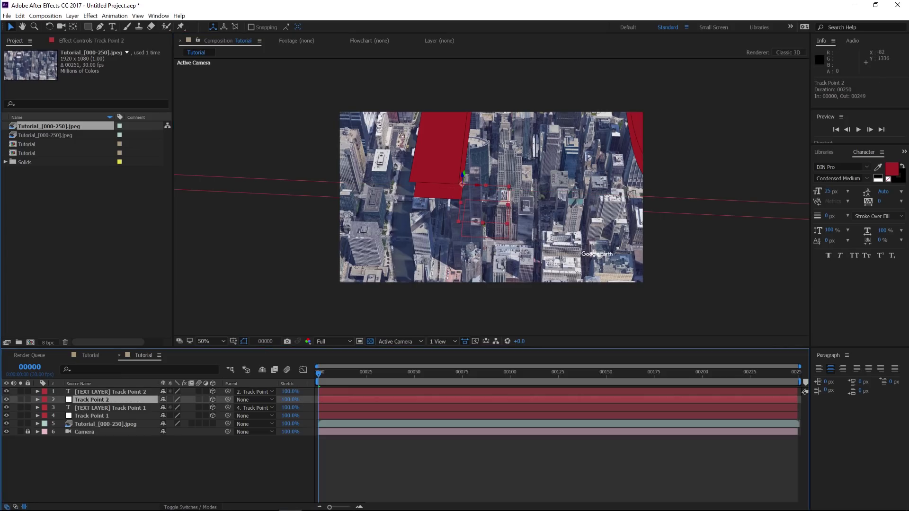
left_click(89, 393, "ctrl")
key("Delete")
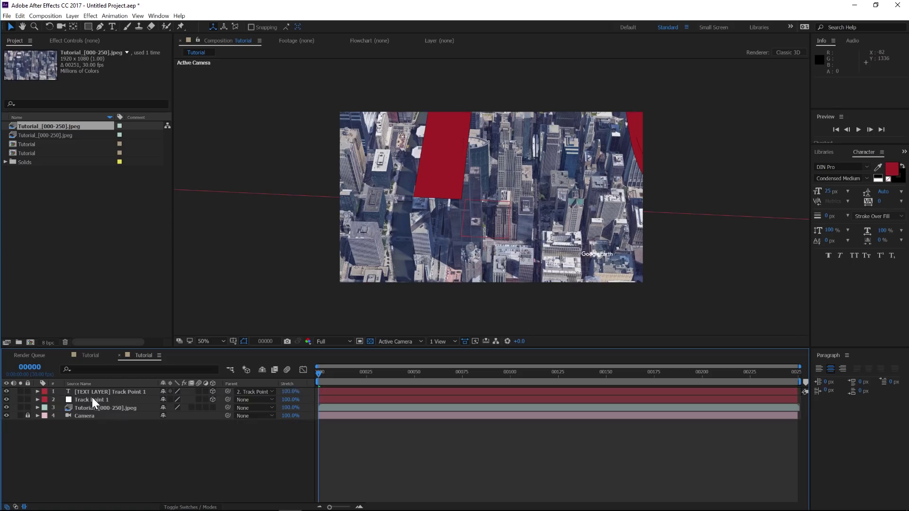
Scale the Track Point 1 text layer down to 50%.
left_click(93, 393)
key("s")
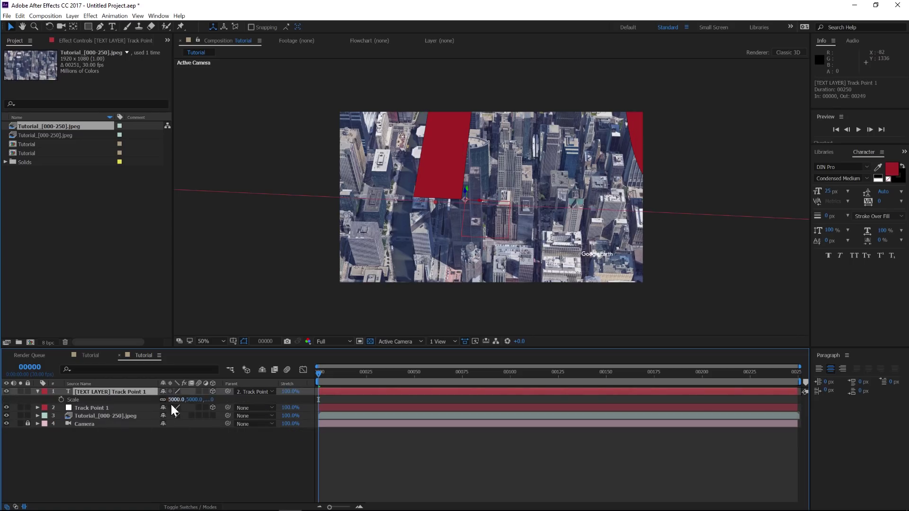
type("50")
key("Return")
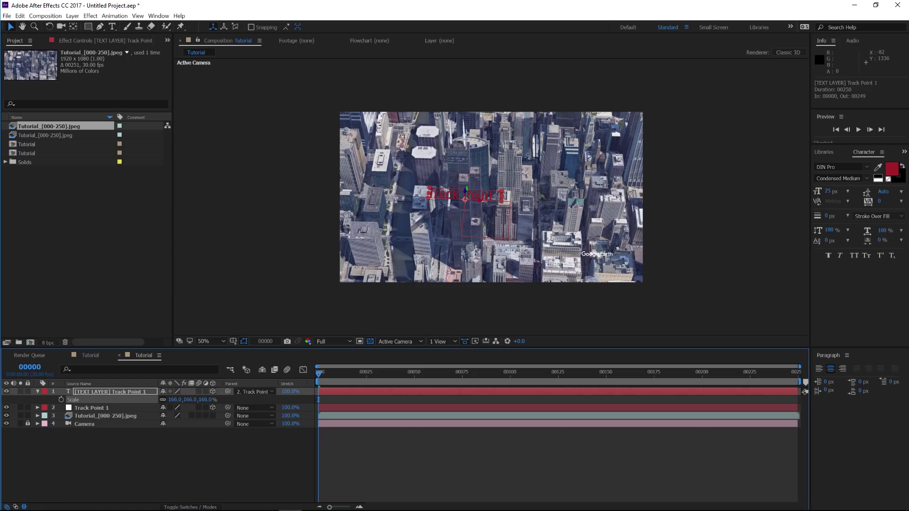
Scrub back to an earlier frame to check, then hide the text and track point layers.
left_click(90, 408)
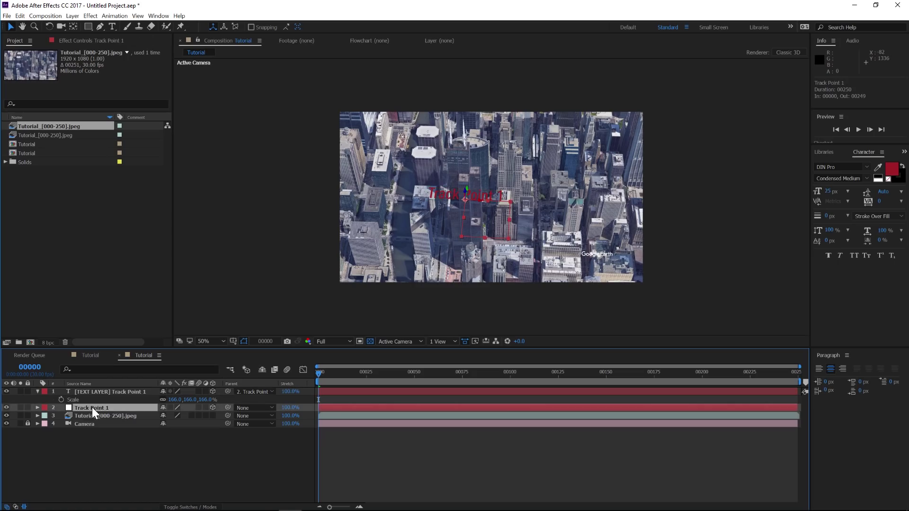
left_click(57, 431)
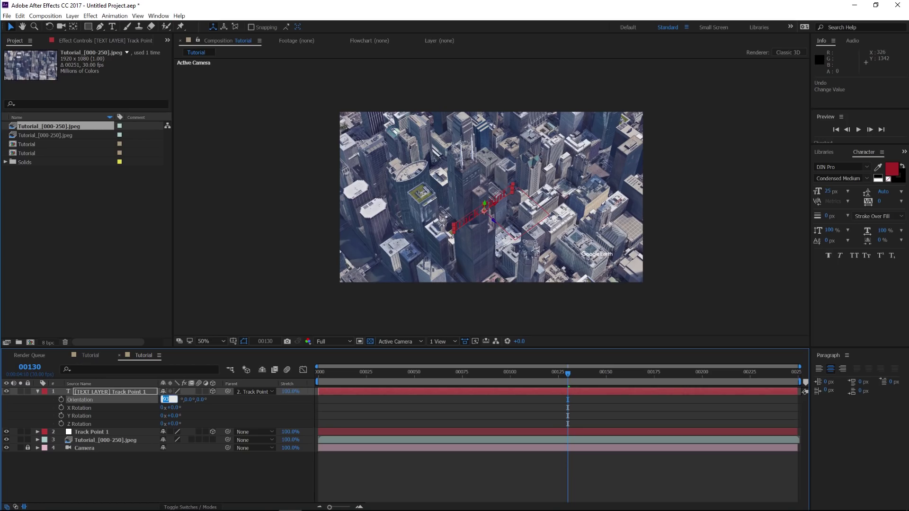
left_click_drag(567, 373, 481, 448)
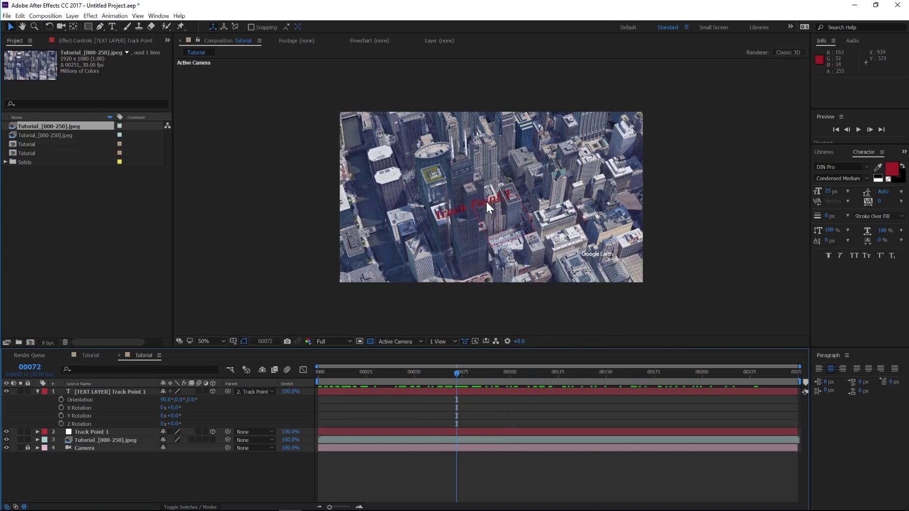
left_click_drag(6, 392, 6, 432)
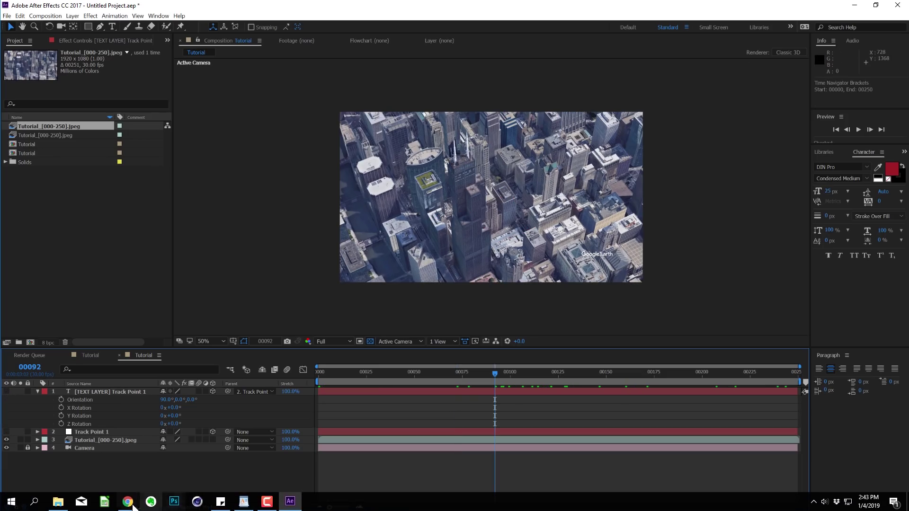
Create a new blank Earth Studio project with the default settings.
mouse_move(131, 504)
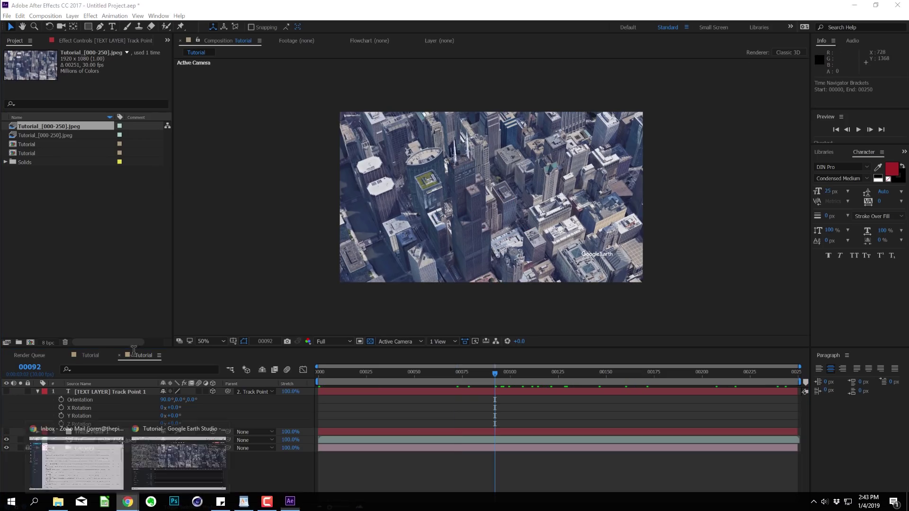
left_click(156, 473)
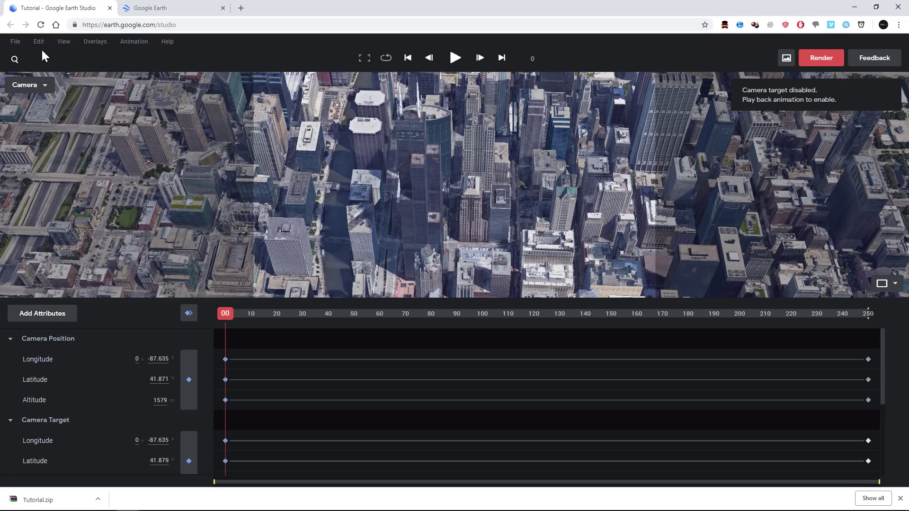
left_click(15, 41)
mouse_move(30, 60)
left_click(169, 61)
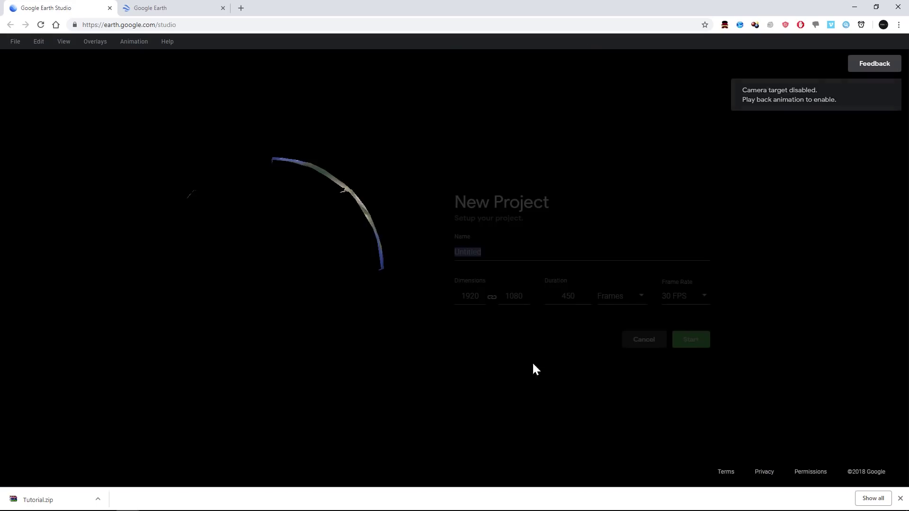
left_click(690, 342)
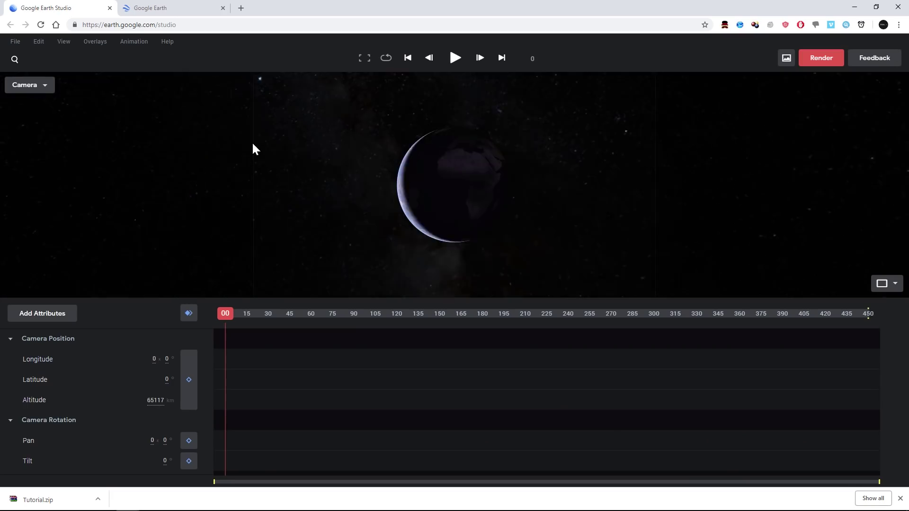
Rotate the globe from Africa to centre North America and zoom back out.
scroll(478, 193, "up", 5)
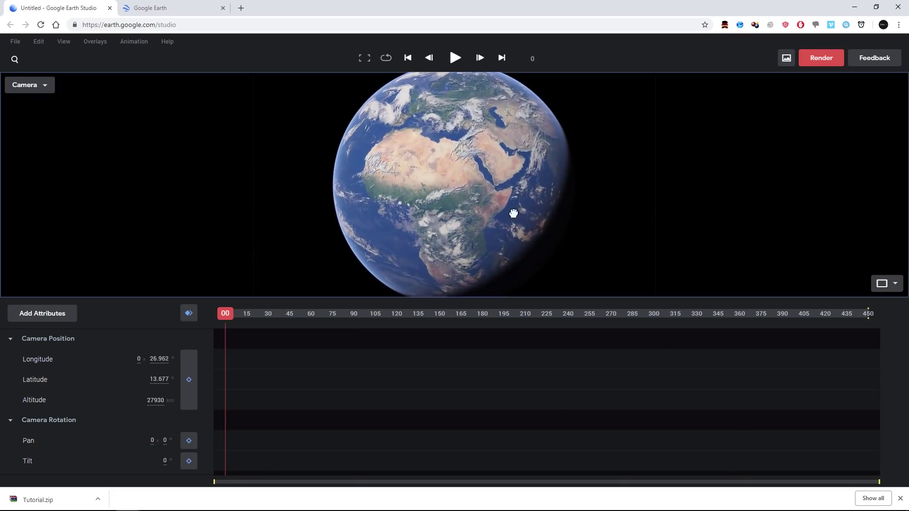
left_click_drag(514, 214, 548, 156)
left_click_drag(426, 219, 468, 188)
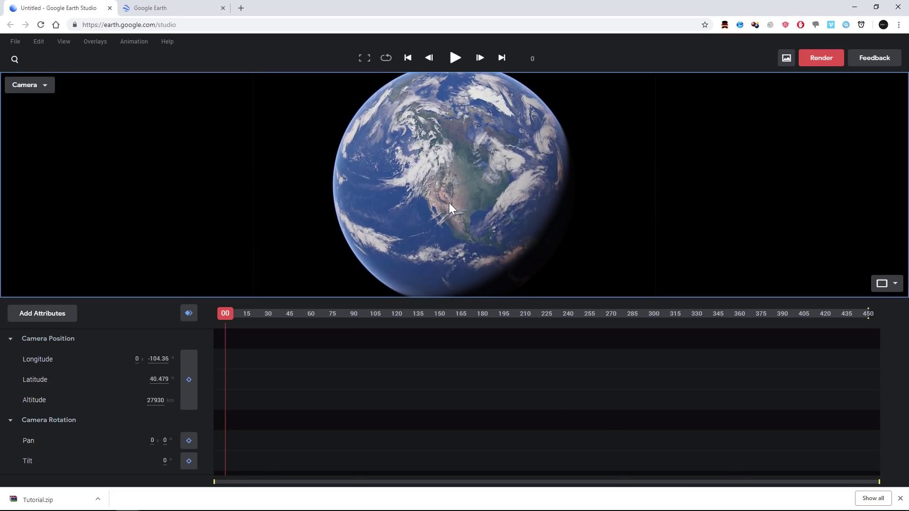
scroll(450, 201, "down", 5)
Keyframe the camera at frame 0, then zoom into Canada at frame 149 and keyframe again.
left_click(188, 313)
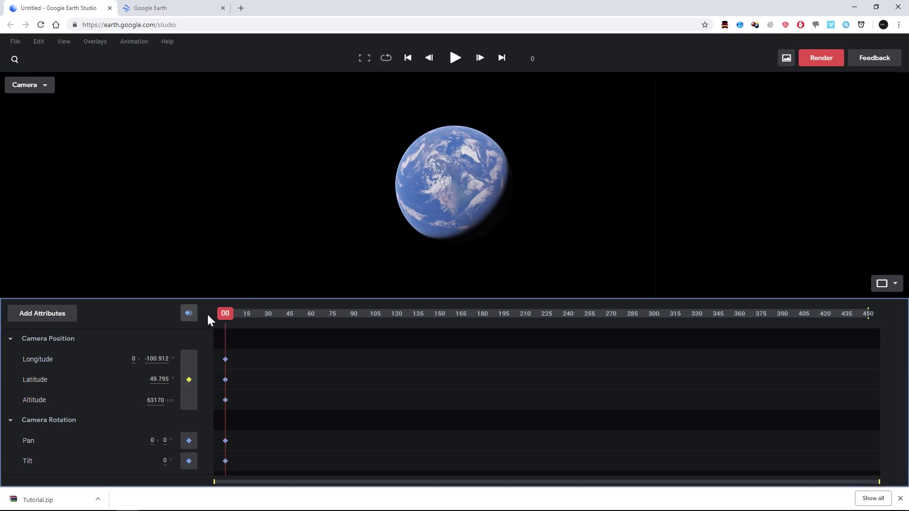
left_click_drag(525, 314, 438, 315)
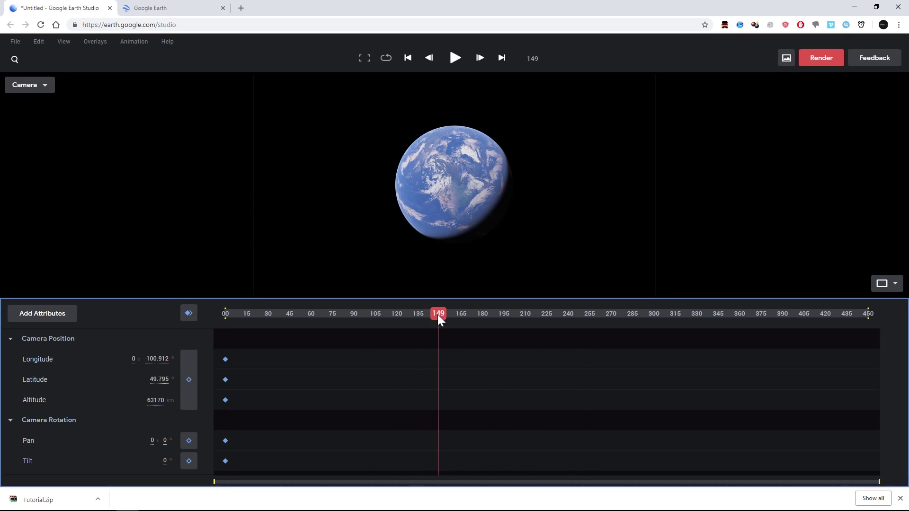
scroll(449, 179, "up", 10)
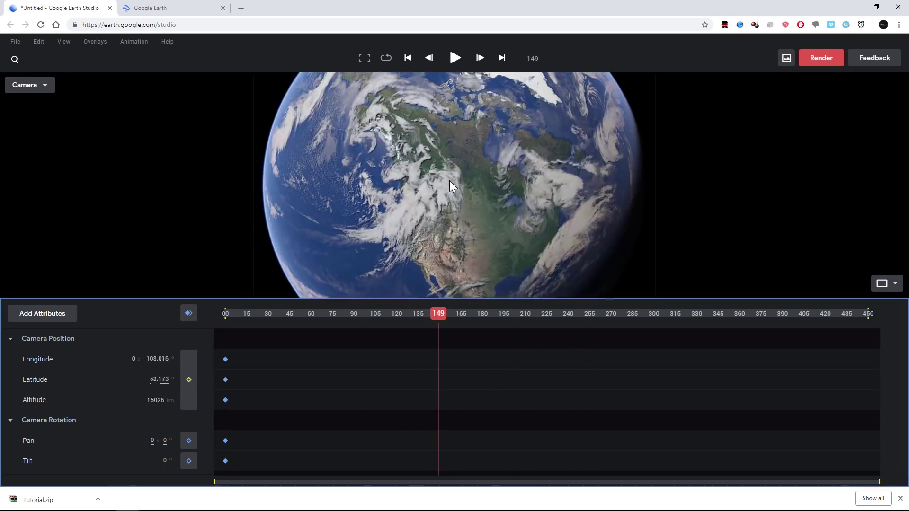
scroll(440, 199, "up", 10)
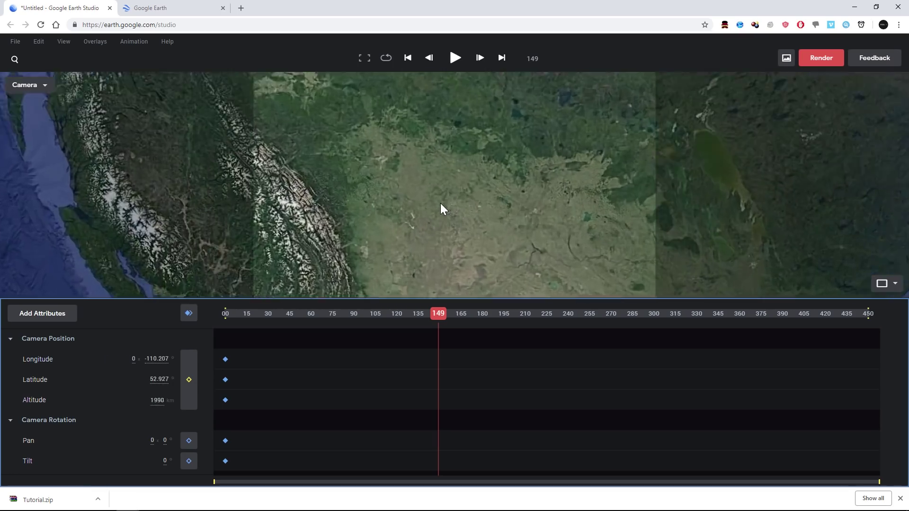
scroll(442, 200, "up", 5)
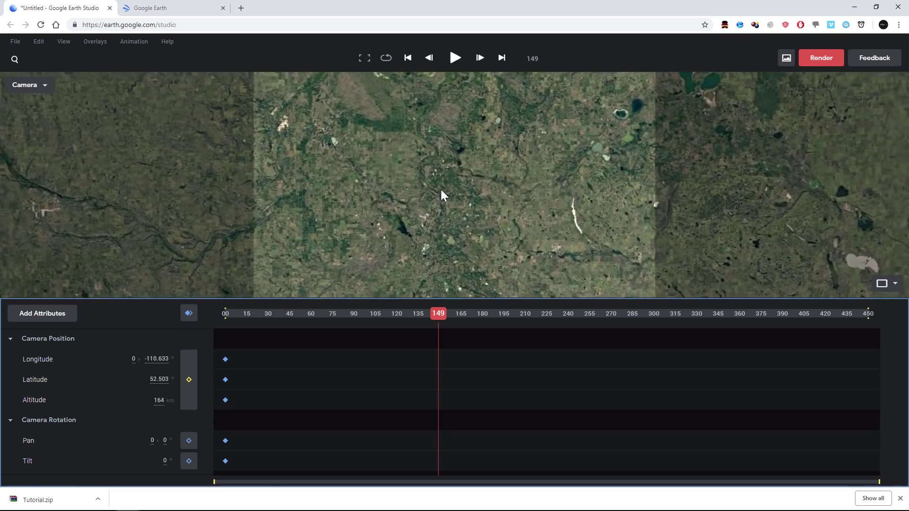
left_click(189, 313)
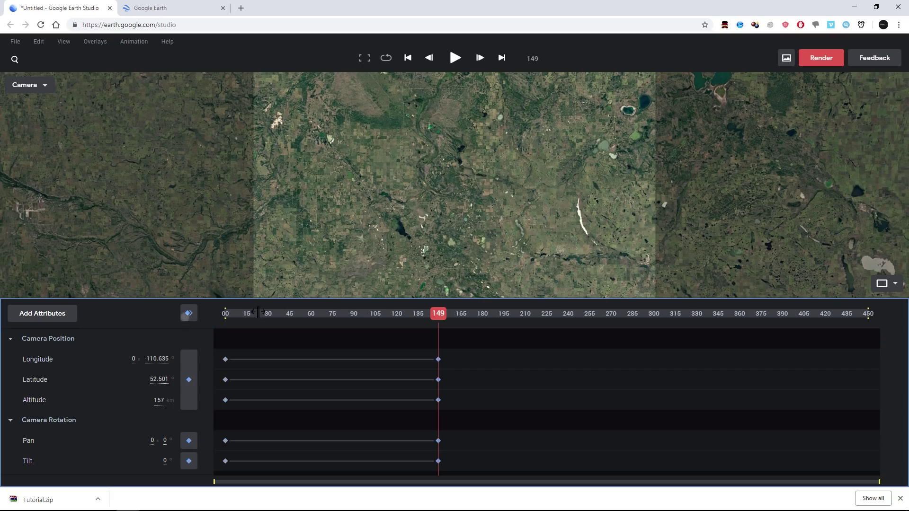
Play the zoom animation from the start to check how it looks.
left_click_drag(303, 313, 169, 310)
key("space")
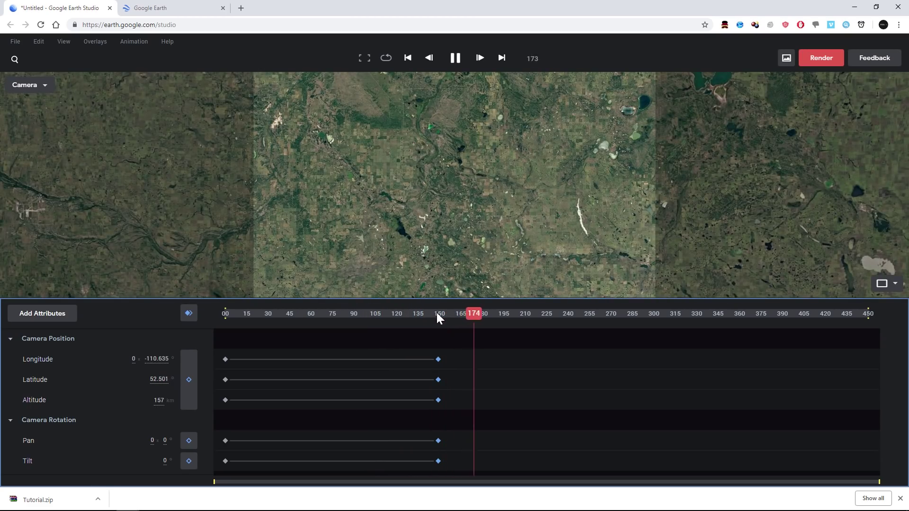
left_click(444, 314)
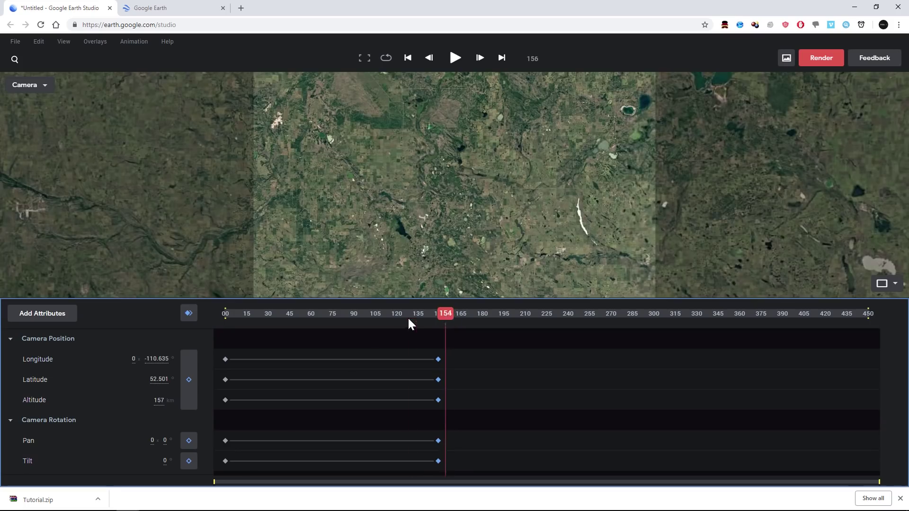
left_click_drag(409, 324, 245, 326)
key("space")
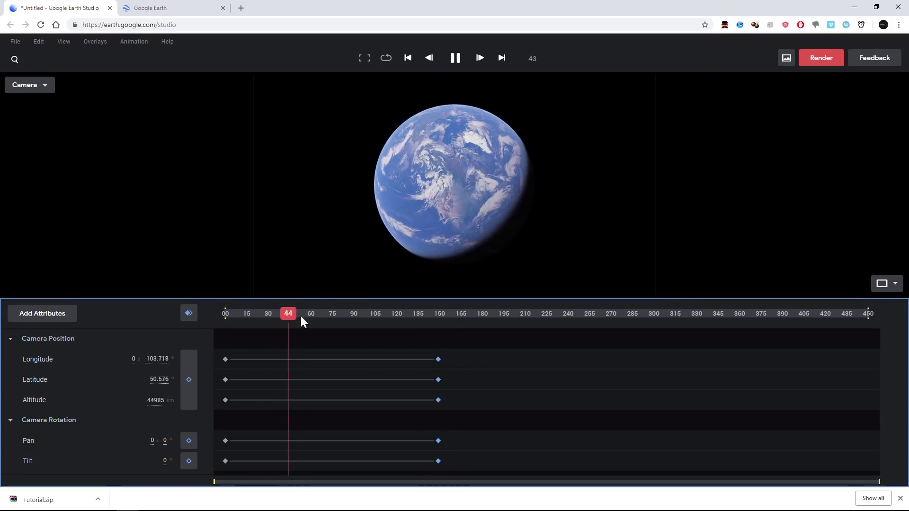
key("space")
Scrub and replay the zoom around frame 61, then box-select all camera keyframes.
left_click_drag(389, 313, 270, 328)
key("space")
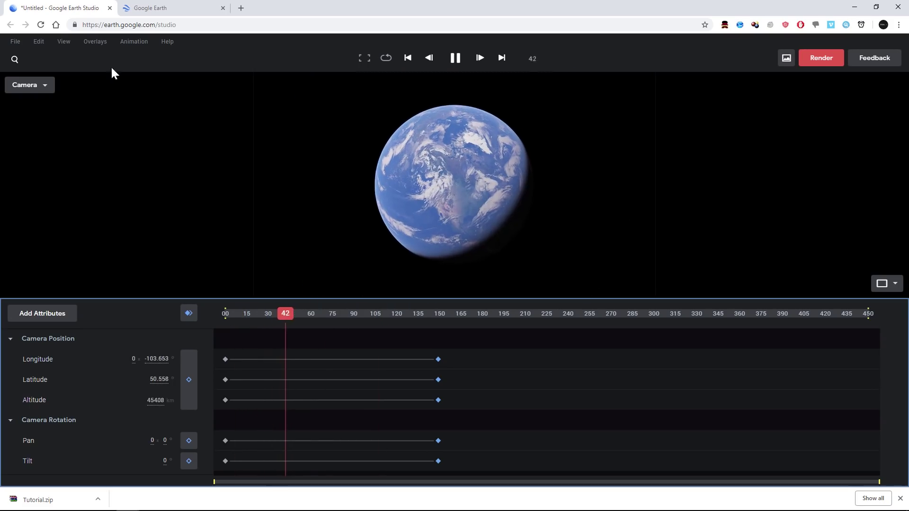
key("space")
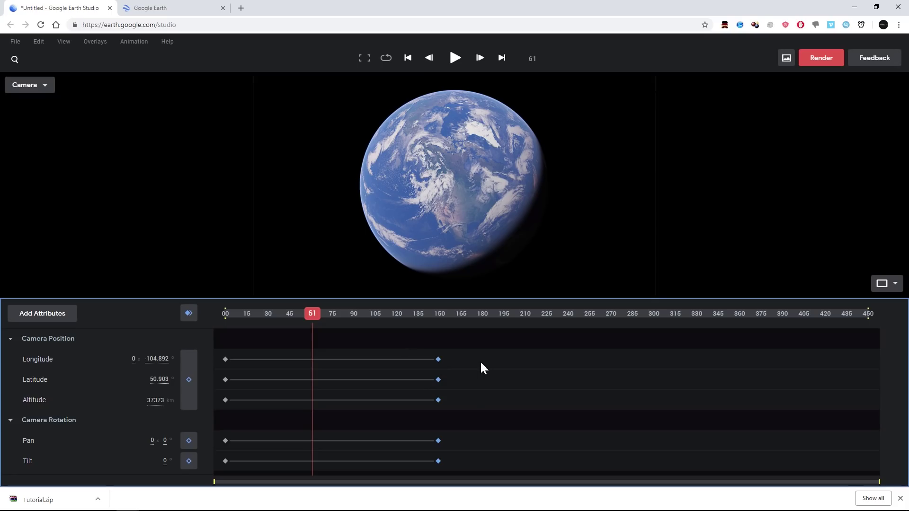
left_click_drag(472, 353, 197, 483)
Apply Animation > Advanced > Logarithmic Altitude (Experimental) to the selected keyframes.
left_click(65, 41)
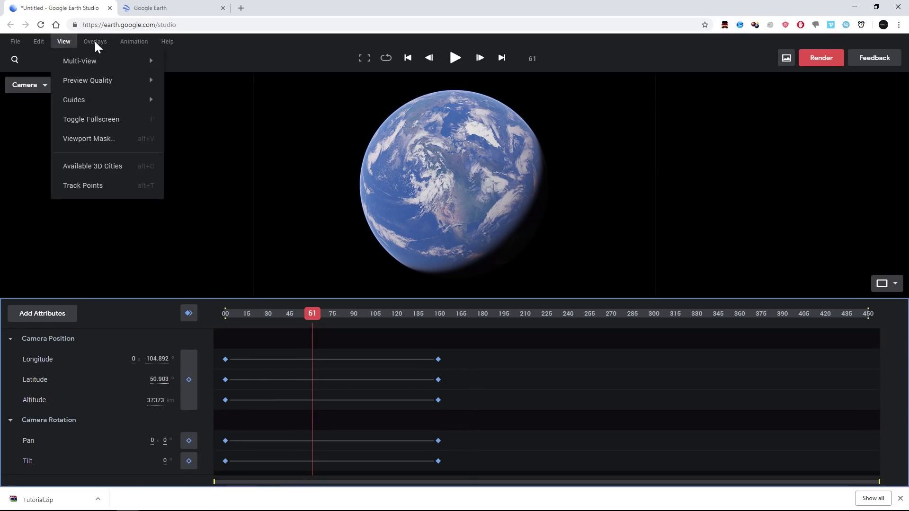
left_click(134, 42)
mouse_move(157, 212)
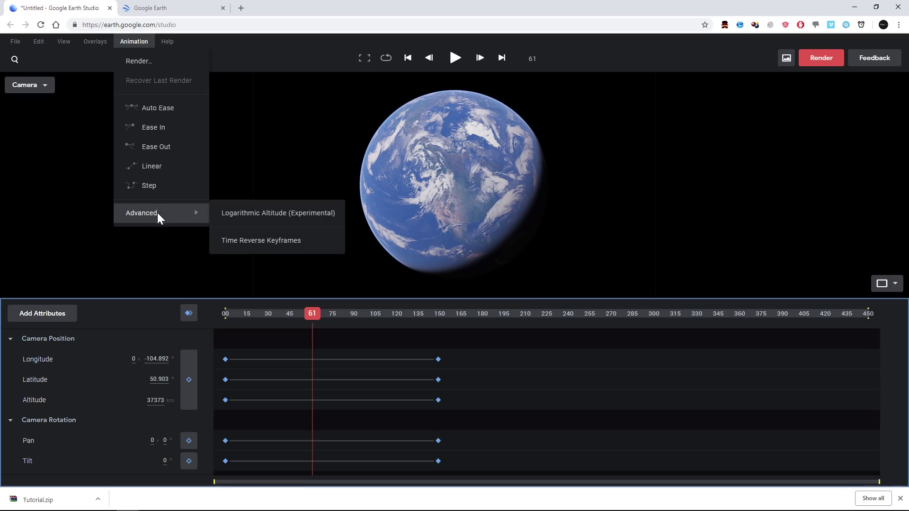
left_click(275, 212)
Play back the smoothed zoom twice and confirm Logarithmic Altitude is checked.
left_click_drag(312, 313, 83, 314)
key("space")
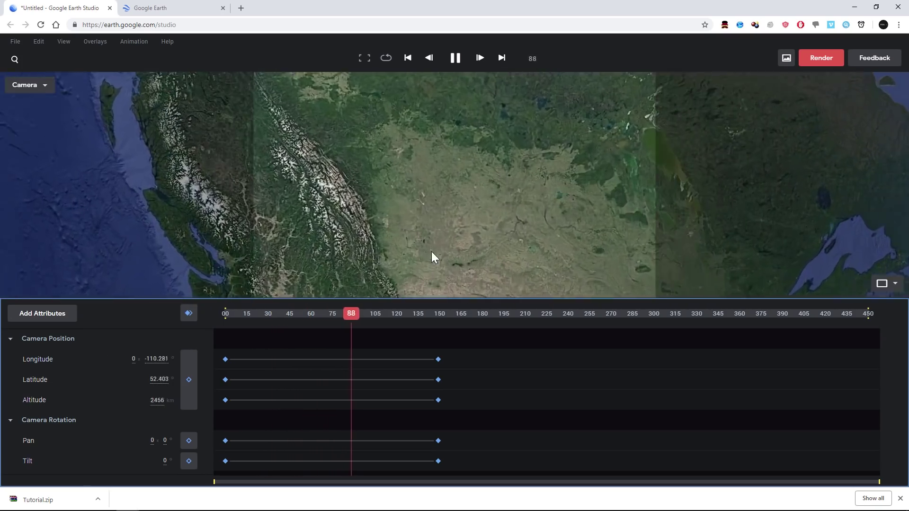
left_click(429, 313)
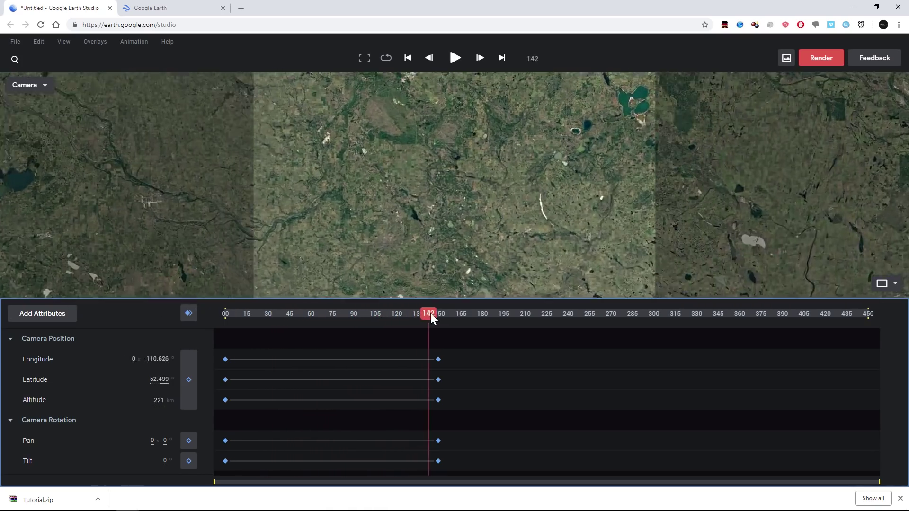
left_click_drag(430, 314, 225, 313)
key("space")
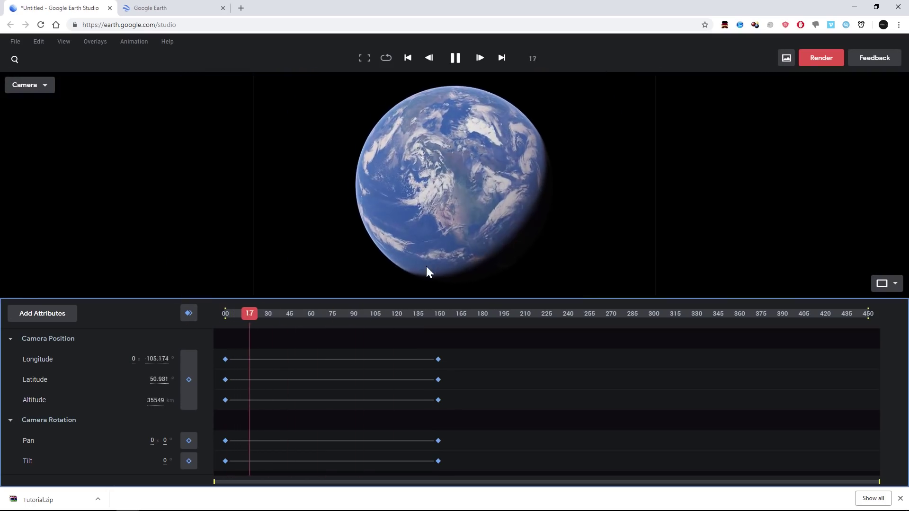
left_click_drag(304, 313, 260, 313)
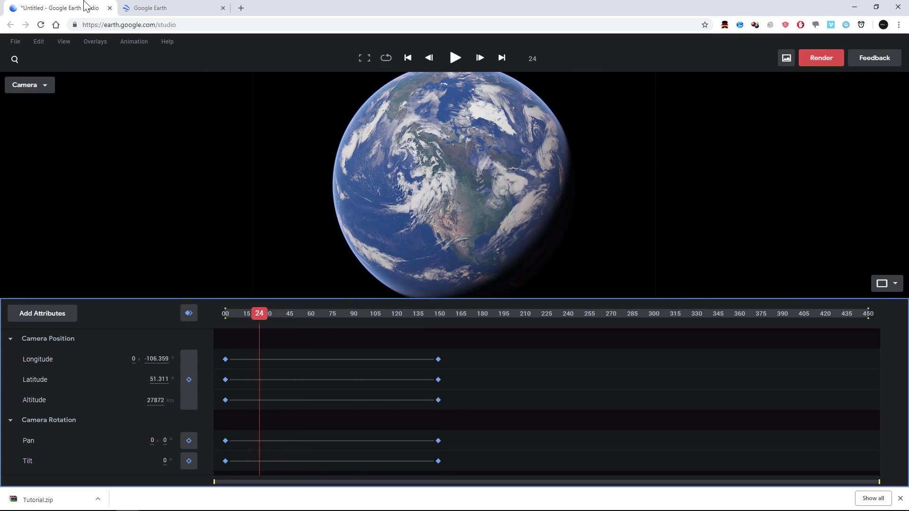
left_click(134, 41)
mouse_move(147, 211)
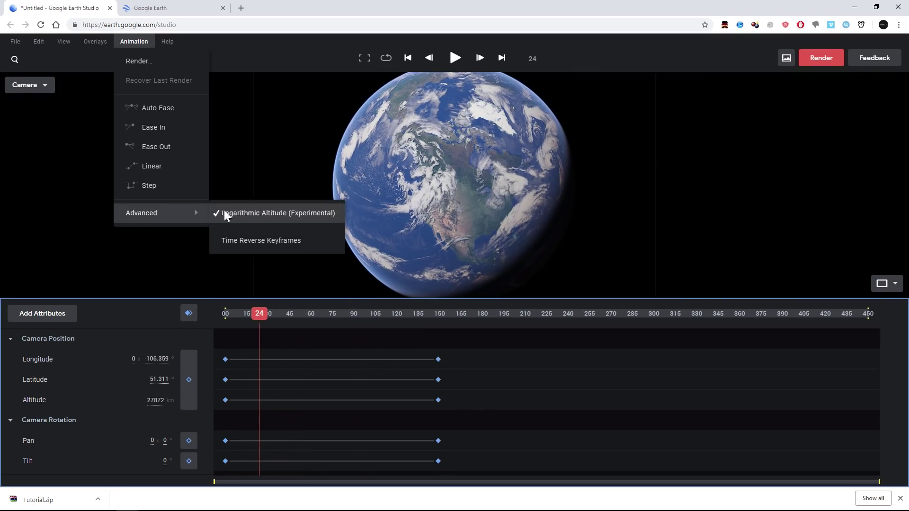